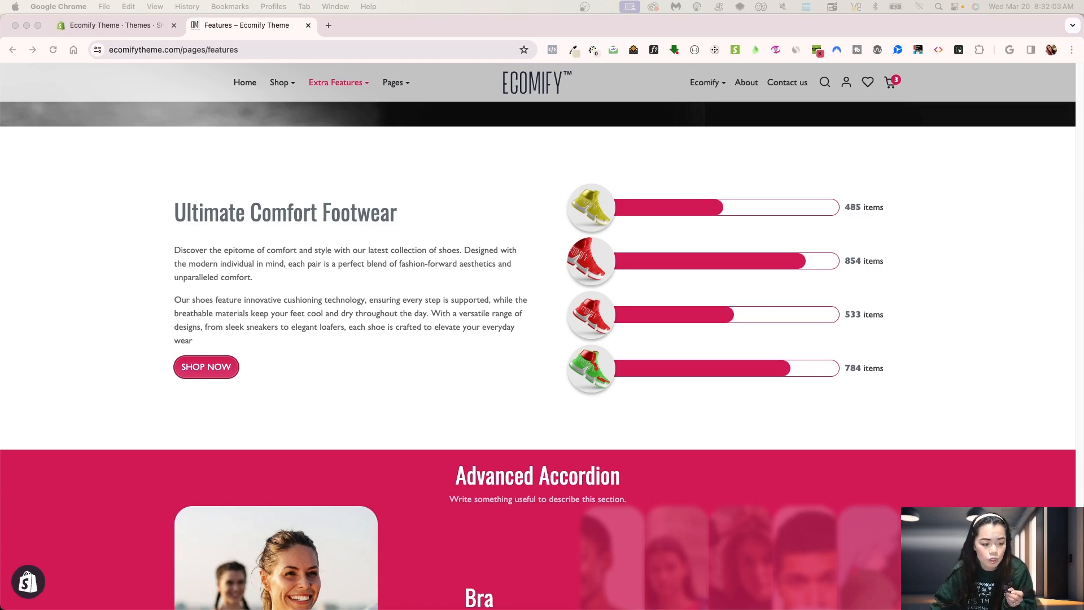
Step: Examine the Ultimate Comfort Footwear product progress section on the storefront features page
{"action": "left_click", "coordinate": [53, 56]}
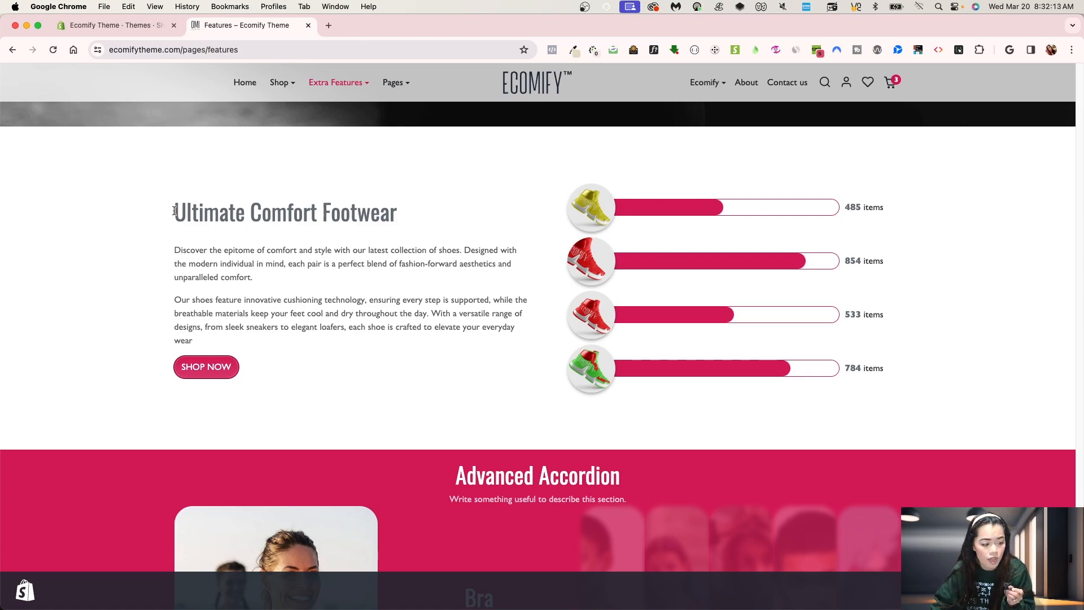
{"action": "left_click_drag", "start_coordinate": [175, 212], "coordinate": [340, 213]}
{"action": "left_click_drag", "start_coordinate": [246, 260], "coordinate": [405, 330]}
{"action": "left_click", "coordinate": [405, 330]}
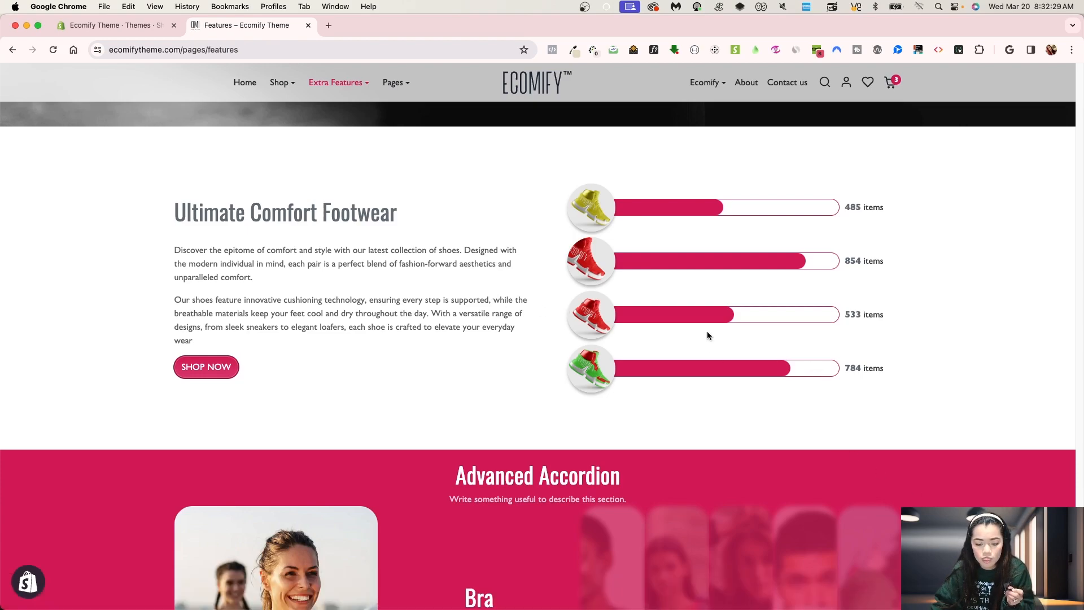
{"action": "scroll", "coordinate": [466, 345], "scroll_direction": "down", "scroll_amount": 1}
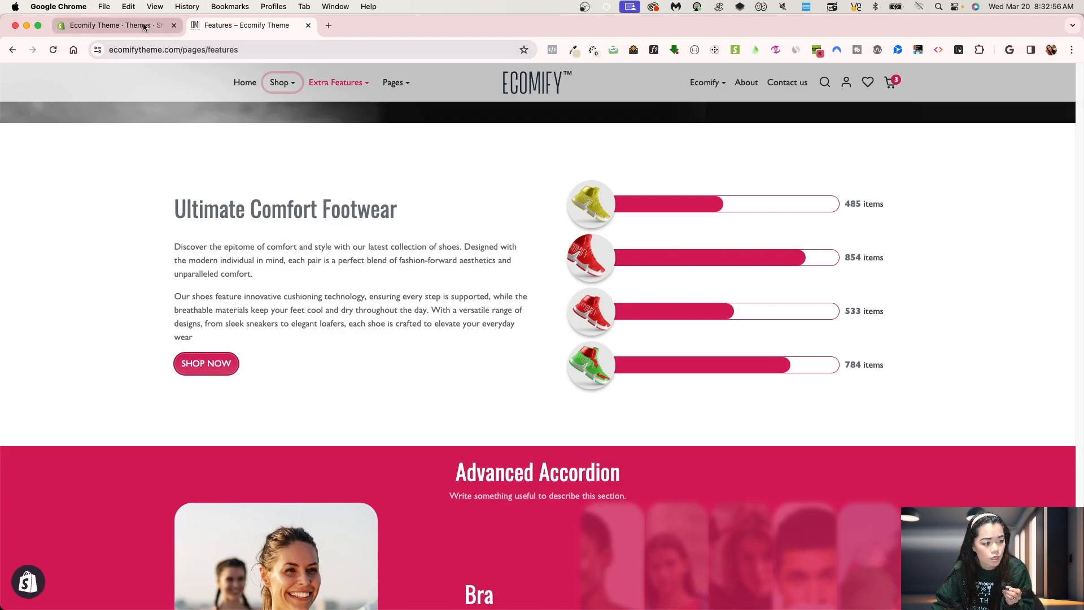
Step: Open the current theme in the customizer and preview the features page's product progress section
{"action": "left_click", "coordinate": [113, 25]}
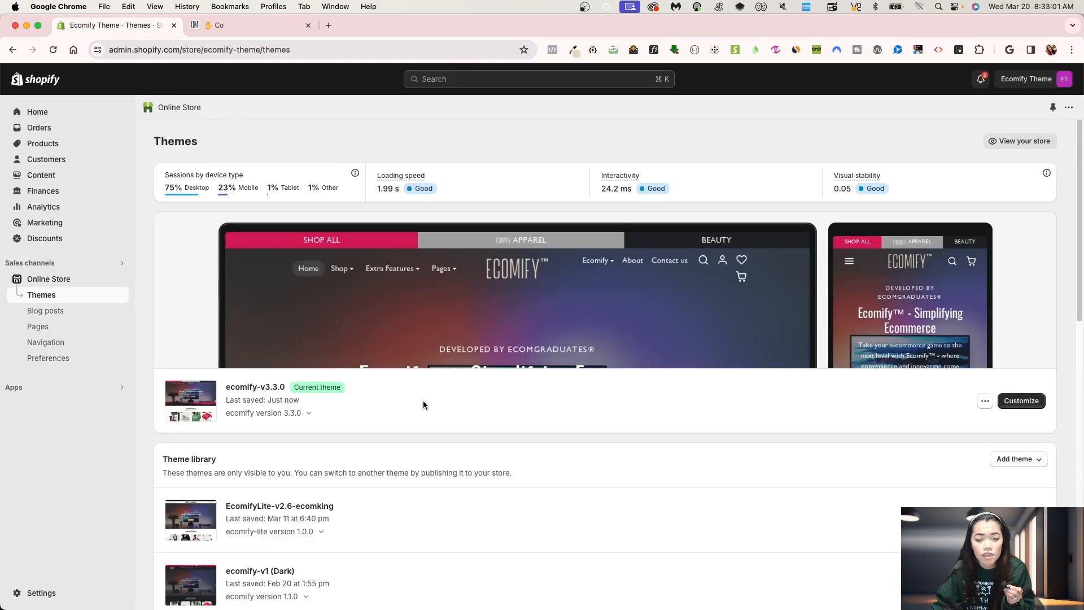
{"action": "left_click", "coordinate": [1026, 402]}
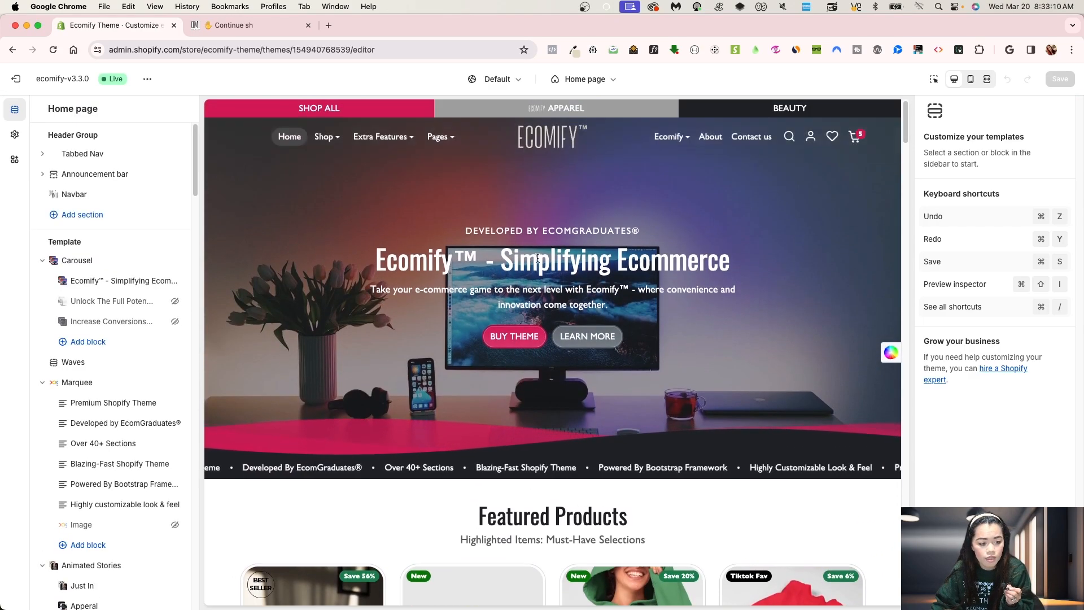
{"action": "left_click", "coordinate": [397, 137]}
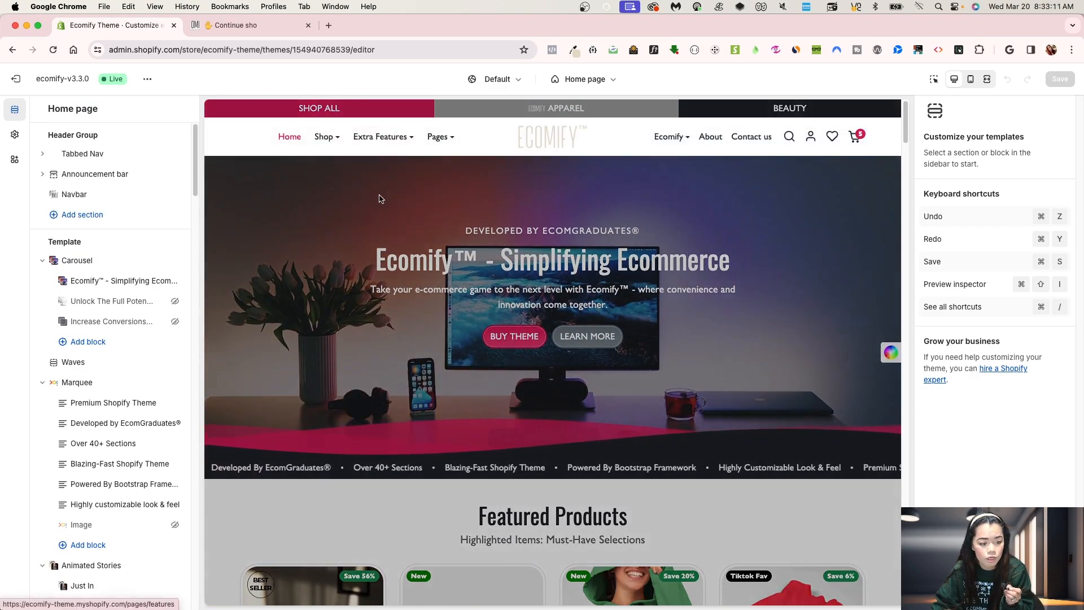
{"action": "left_click", "coordinate": [377, 193]}
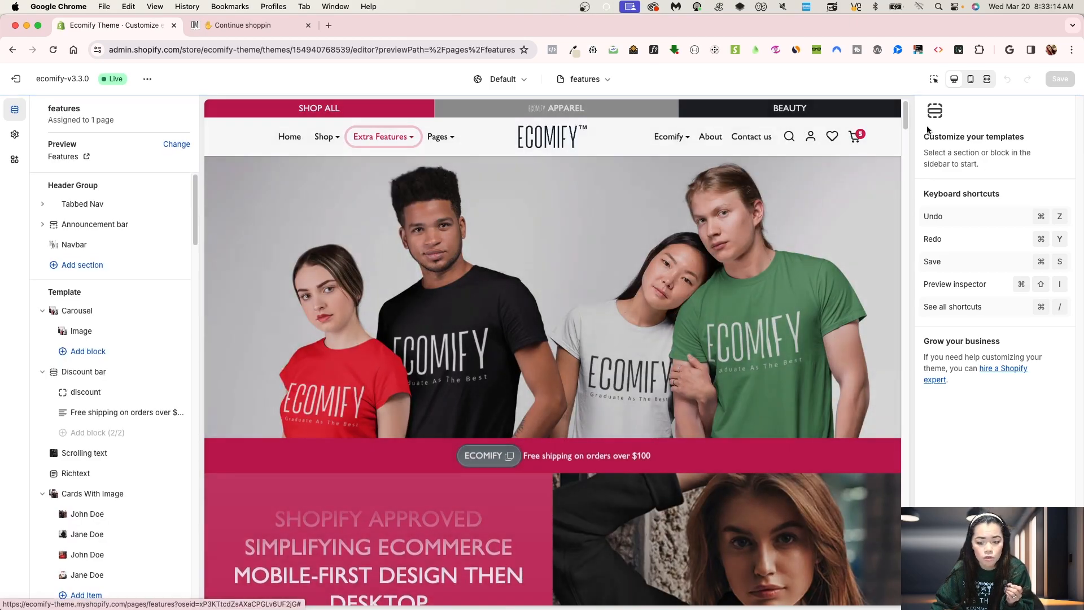
{"action": "left_click_drag", "start_coordinate": [905, 117], "coordinate": [900, 550]}
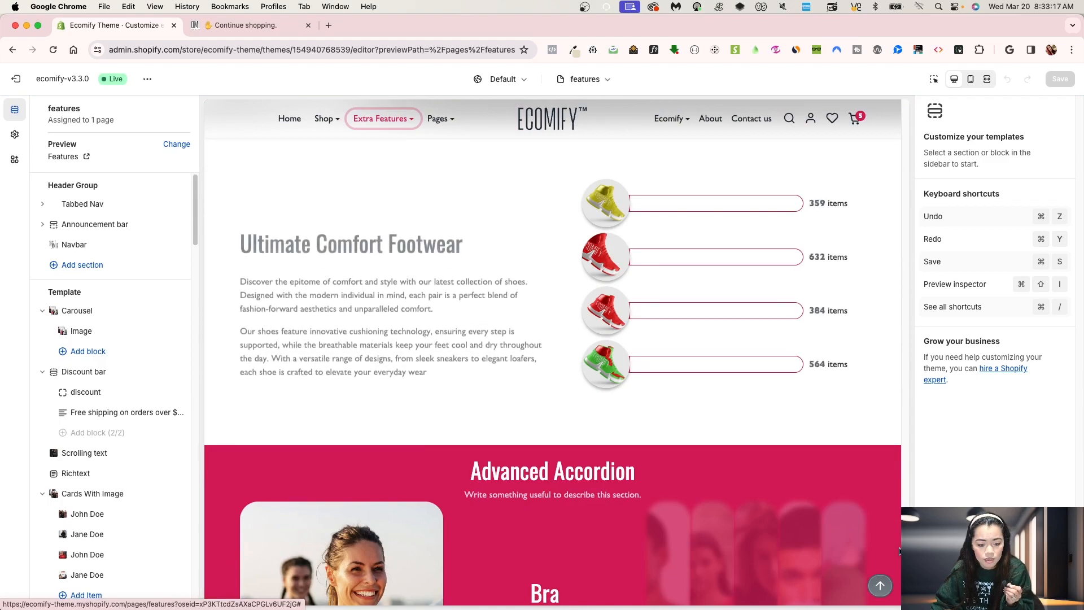
{"action": "scroll", "coordinate": [894, 497], "scroll_direction": "up", "scroll_amount": 2}
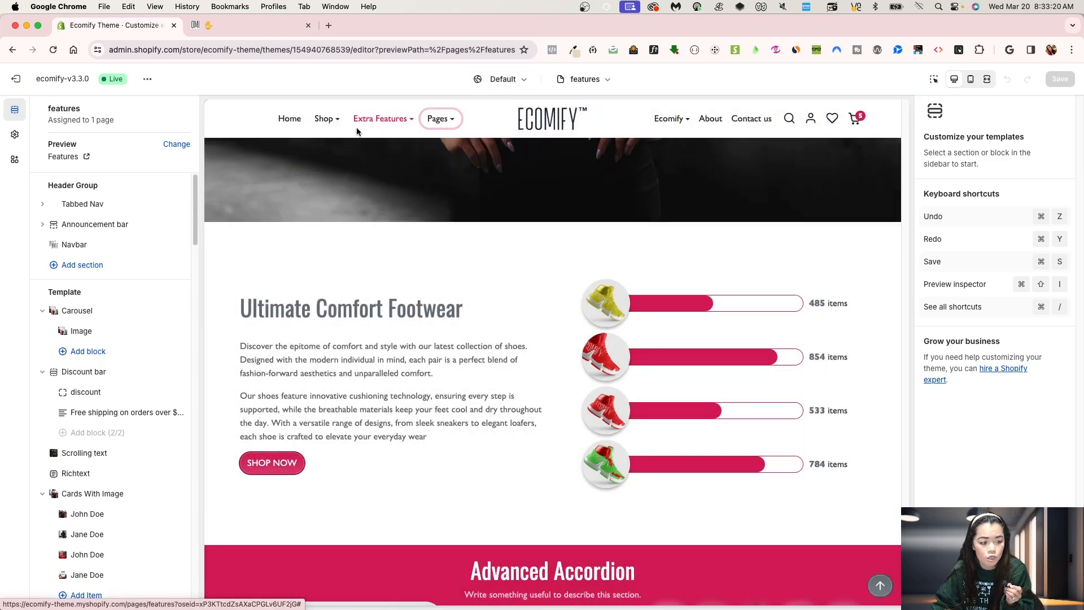
Step: Switch to the default product template and add a Product progress section at the end of the template
{"action": "mouse_move", "coordinate": [329, 120]}
{"action": "left_click", "coordinate": [333, 174]}
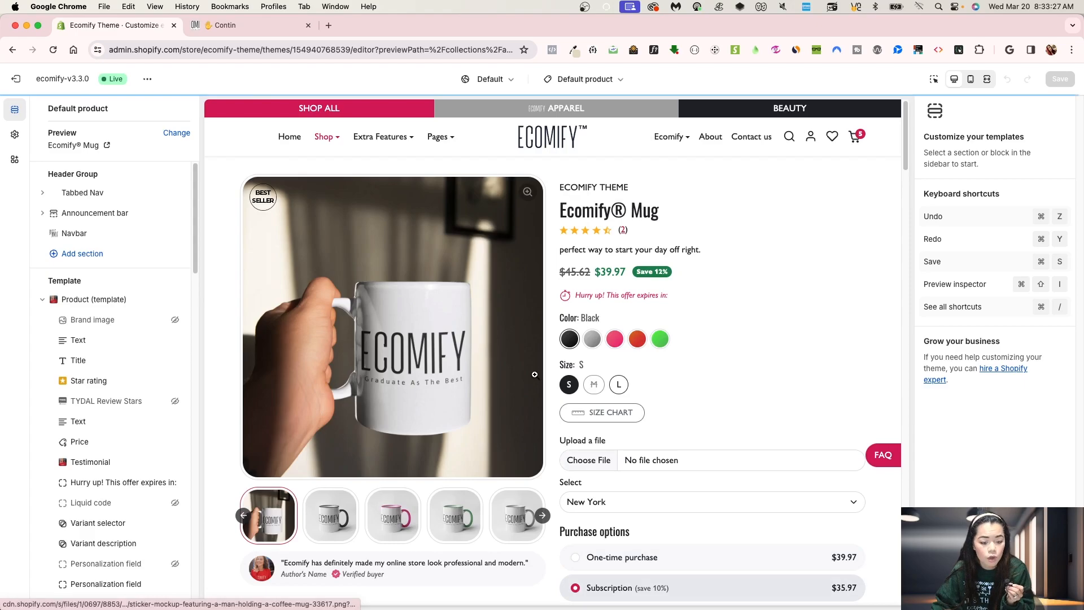
{"action": "scroll", "coordinate": [537, 375], "scroll_direction": "down", "scroll_amount": 15}
{"action": "scroll", "coordinate": [107, 407], "scroll_direction": "down", "scroll_amount": 20}
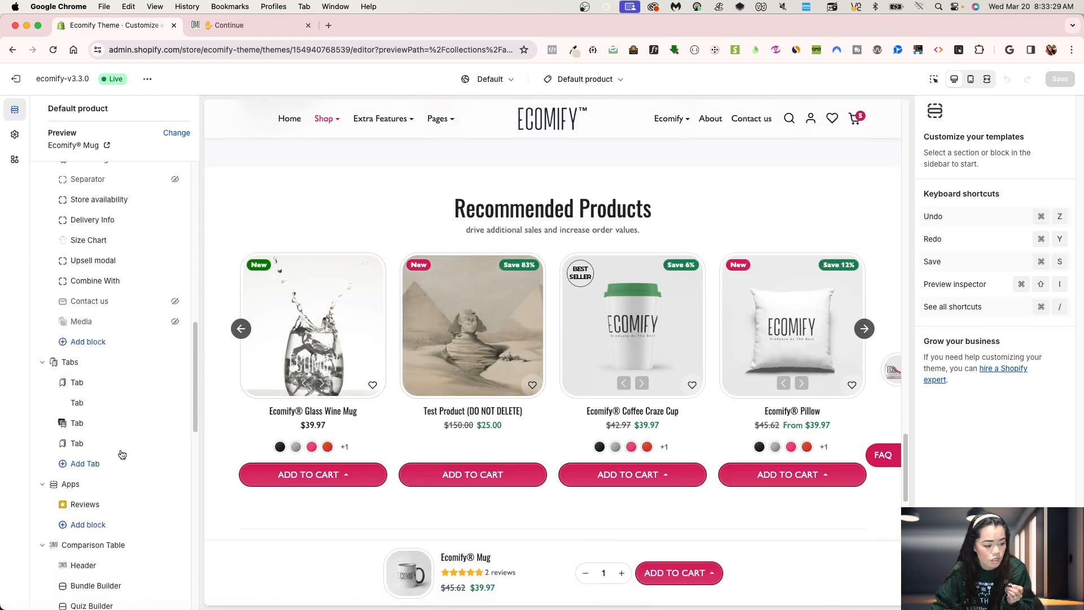
{"action": "left_click", "coordinate": [112, 427]}
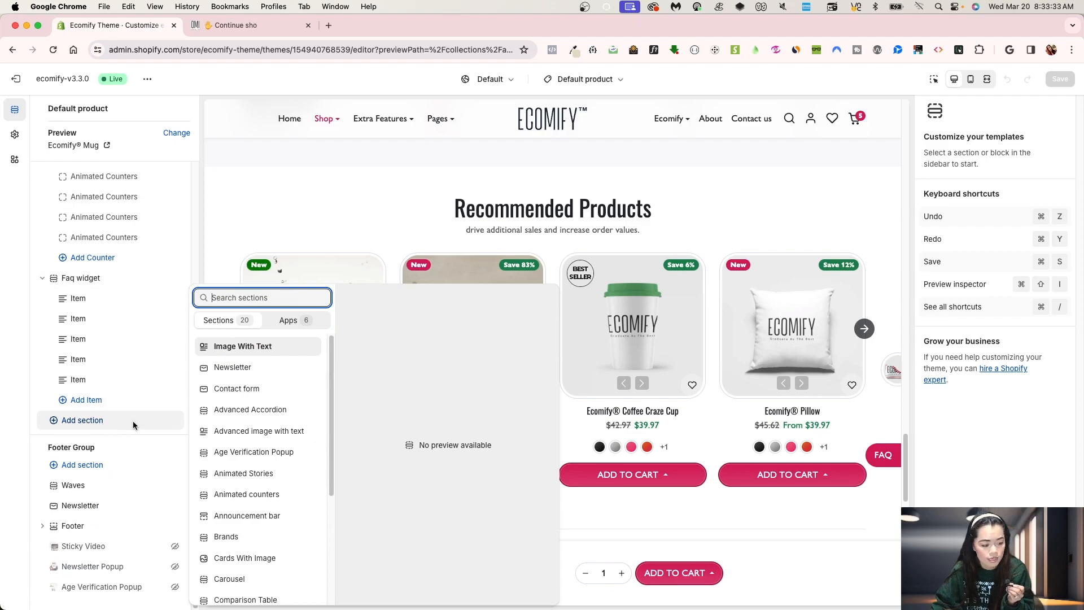
{"action": "type", "text": "pro"}
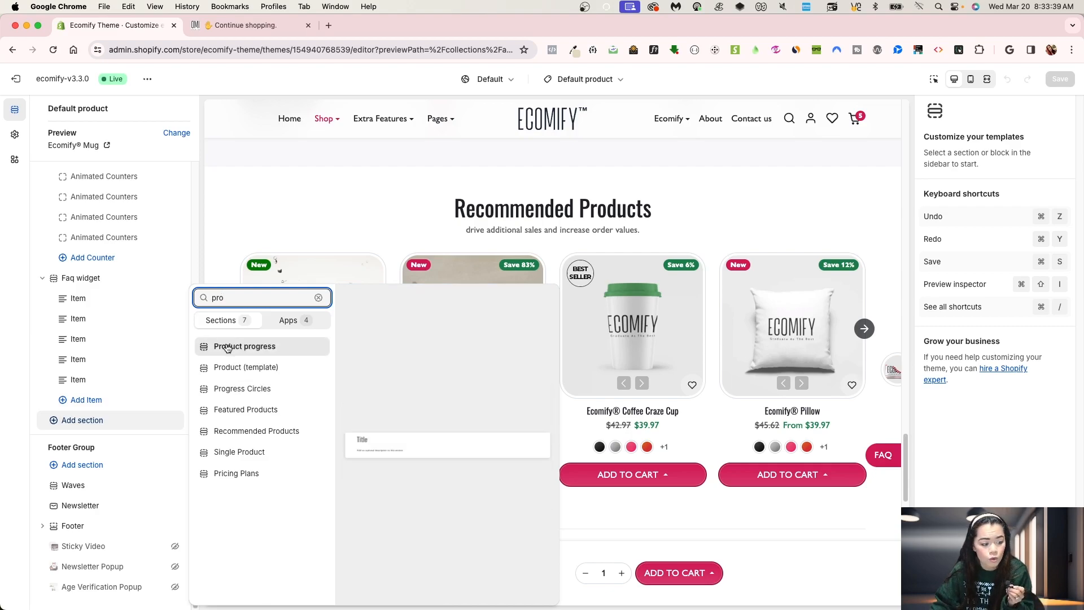
{"action": "left_click", "coordinate": [249, 347]}
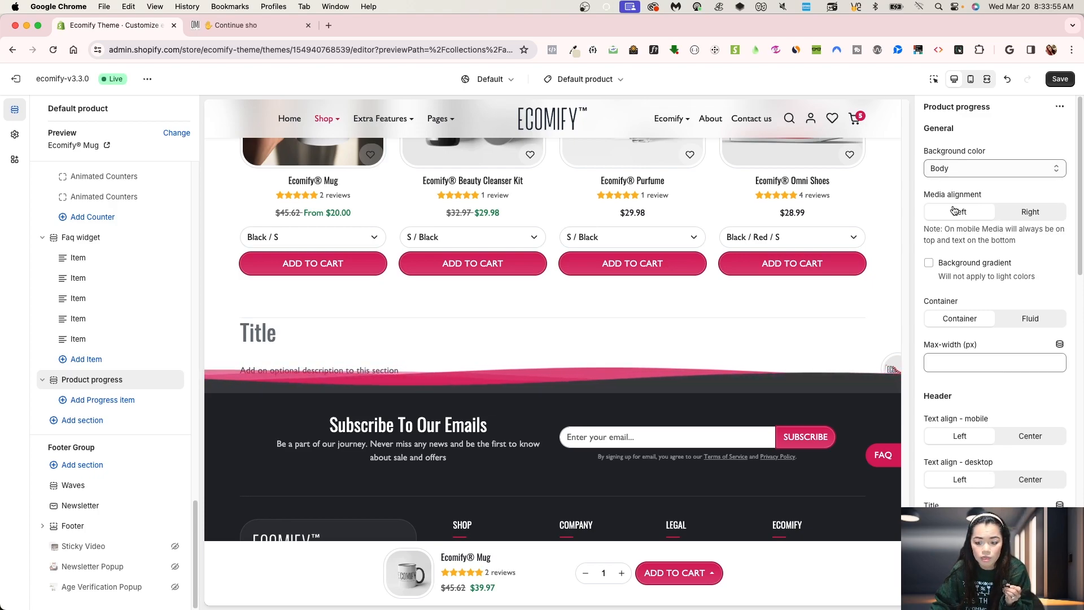
Step: Set the Product progress section's media alignment to Right
{"action": "left_click", "coordinate": [1023, 212]}
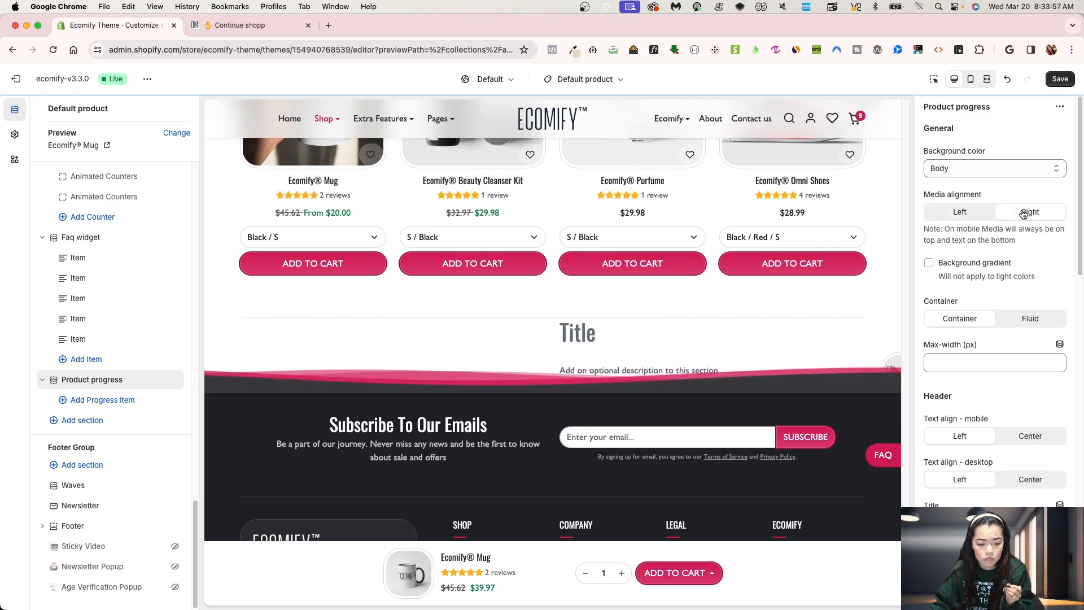
{"action": "left_click", "coordinate": [960, 215]}
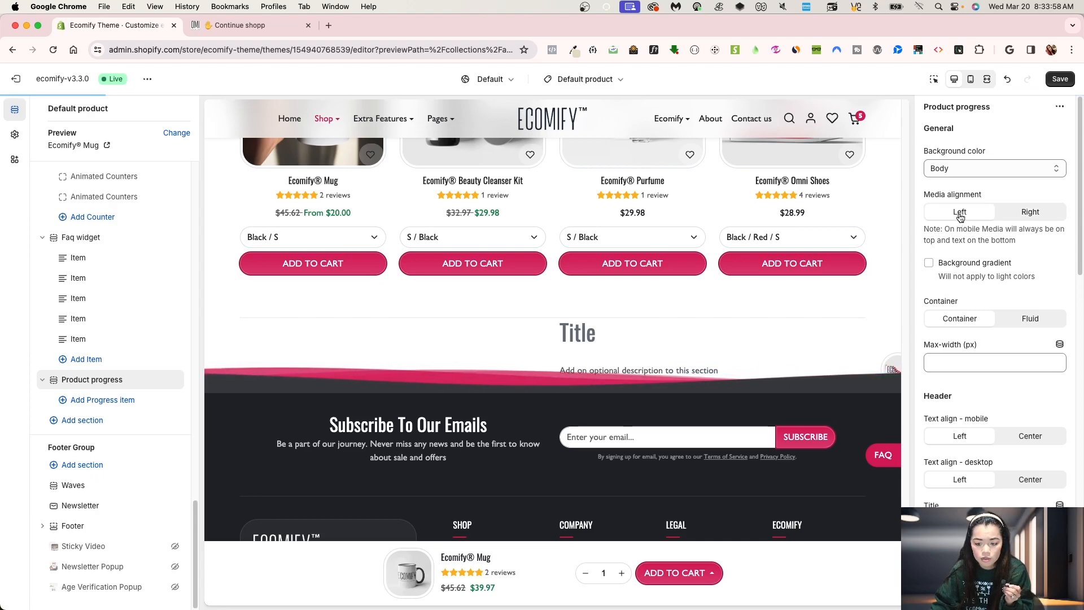
{"action": "left_click", "coordinate": [1028, 212]}
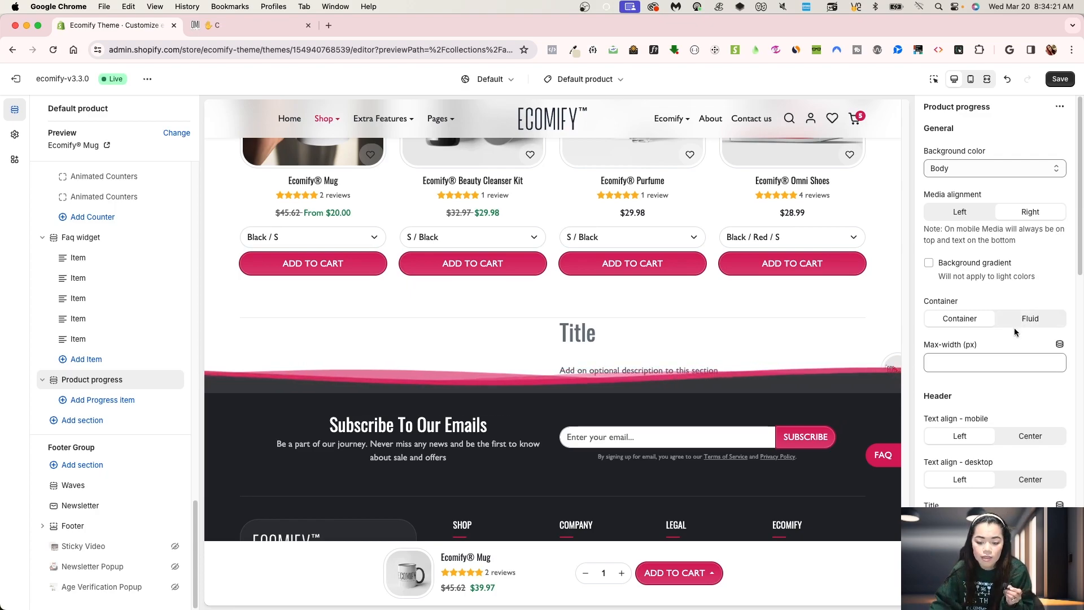
Step: Review the section's header, description and button settings, including the button URL link options
{"action": "scroll", "coordinate": [980, 361], "scroll_direction": "down", "scroll_amount": 5}
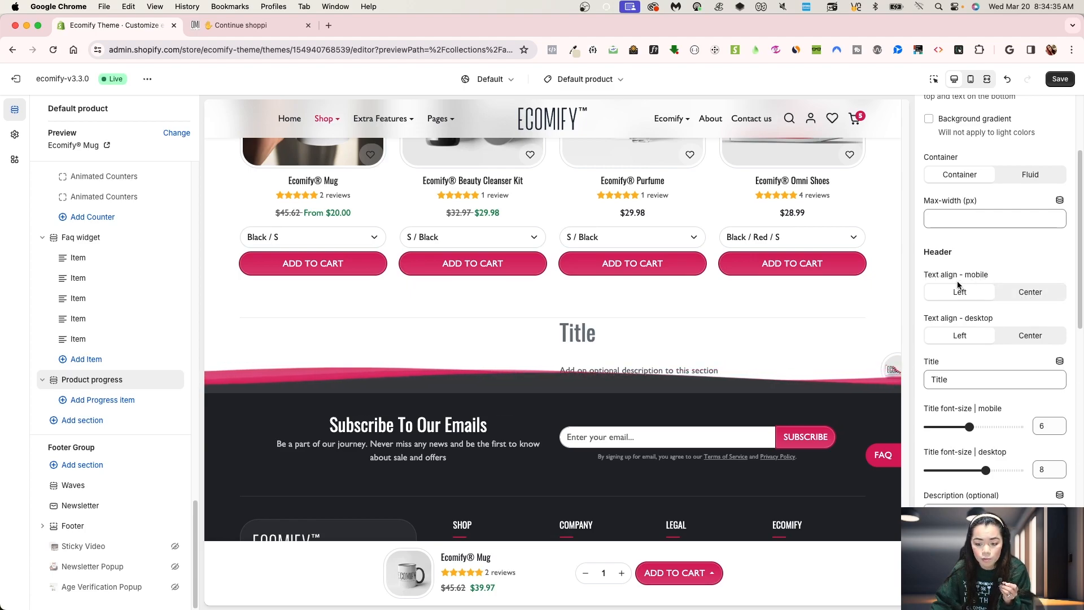
{"action": "scroll", "coordinate": [967, 390], "scroll_direction": "down", "scroll_amount": 1}
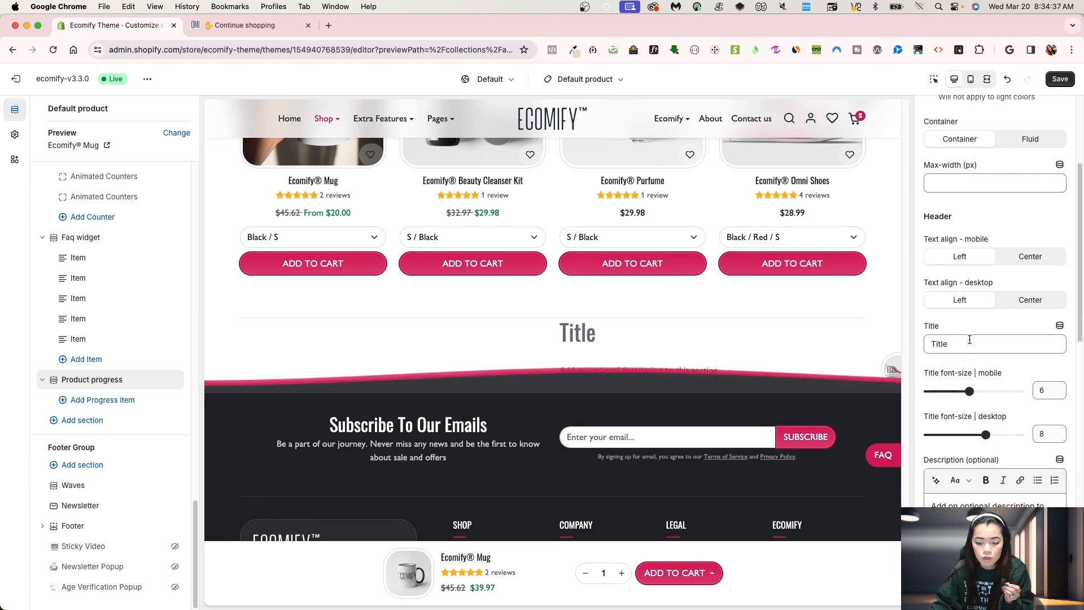
{"action": "scroll", "coordinate": [973, 429], "scroll_direction": "down", "scroll_amount": 1}
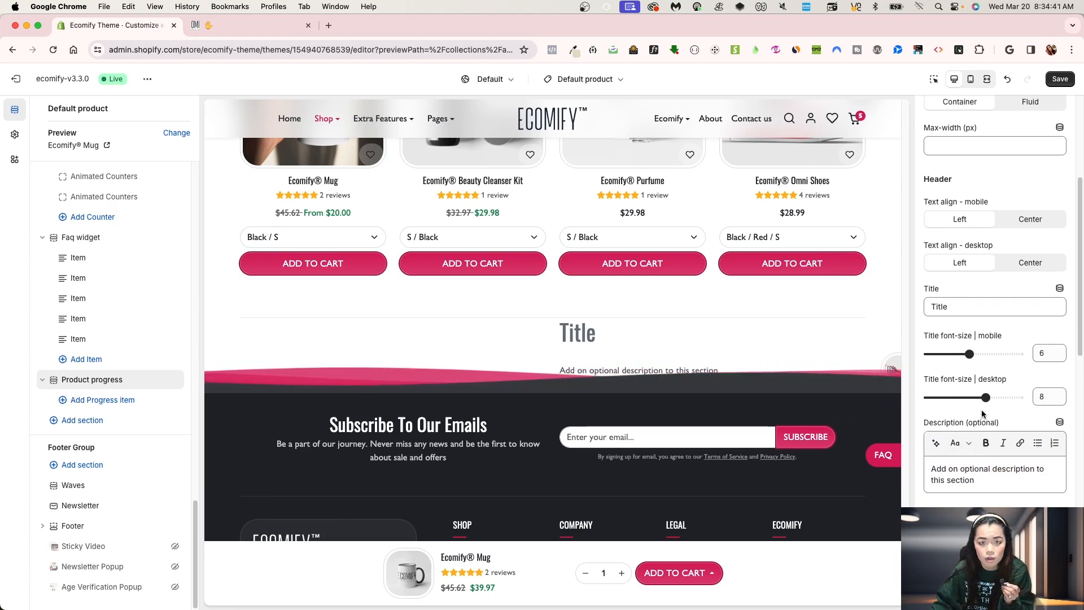
{"action": "scroll", "coordinate": [981, 408], "scroll_direction": "down", "scroll_amount": 4}
{"action": "scroll", "coordinate": [991, 459], "scroll_direction": "down", "scroll_amount": 3}
{"action": "left_click", "coordinate": [960, 358]}
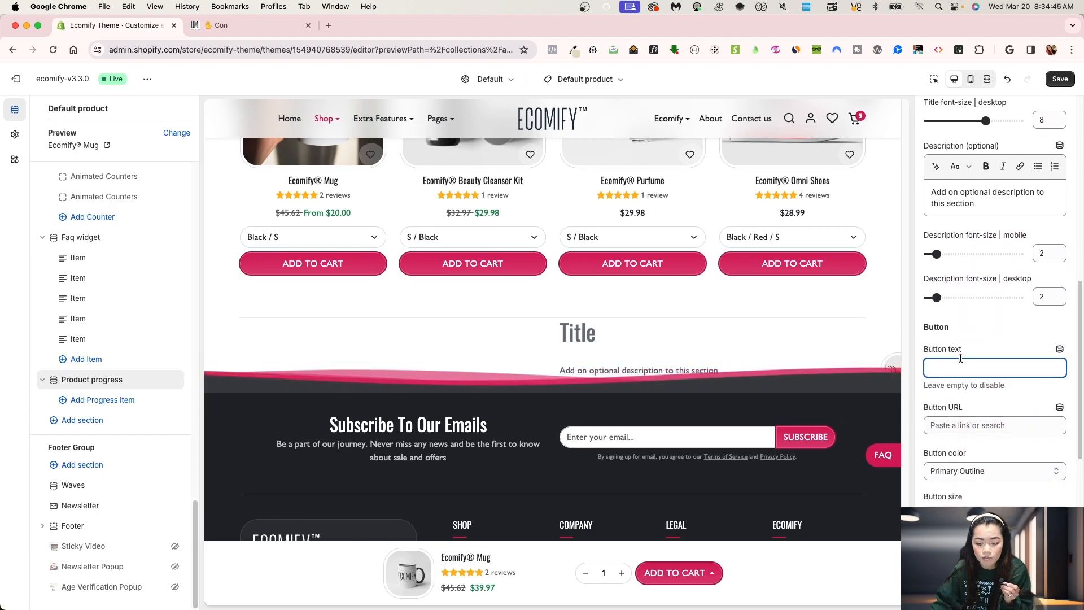
{"action": "left_click", "coordinate": [983, 426]}
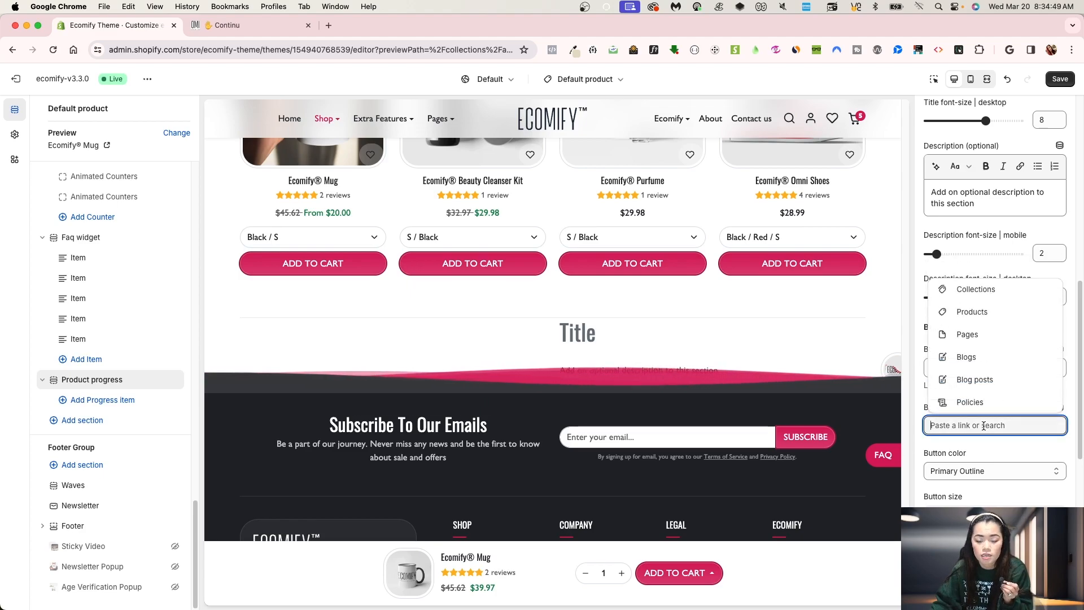
{"action": "left_click", "coordinate": [967, 453]}
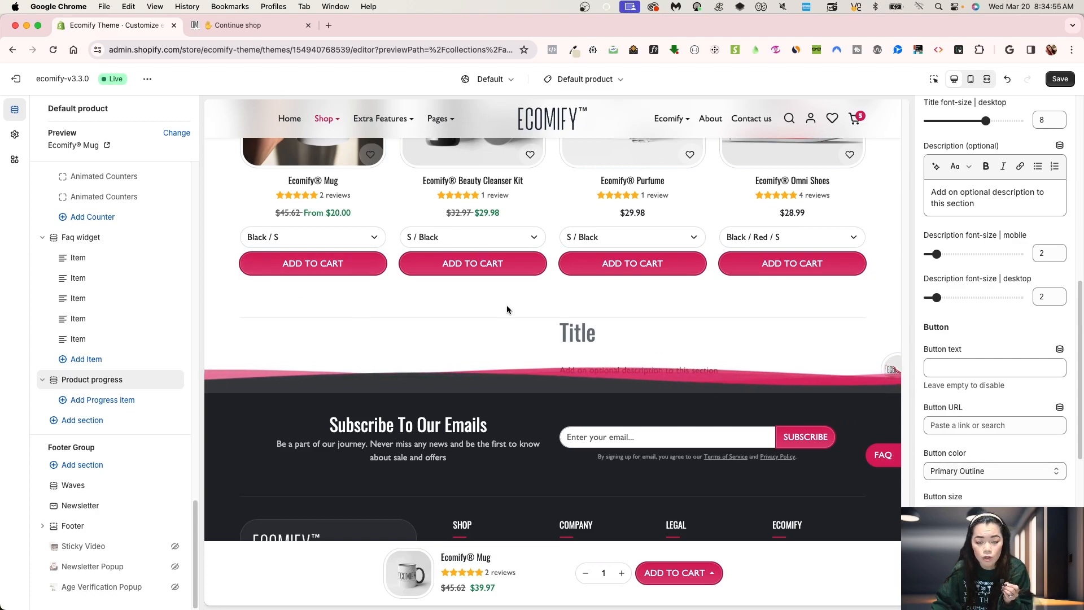
Step: Add four progress items to the Product progress section
{"action": "left_click", "coordinate": [15, 135]}
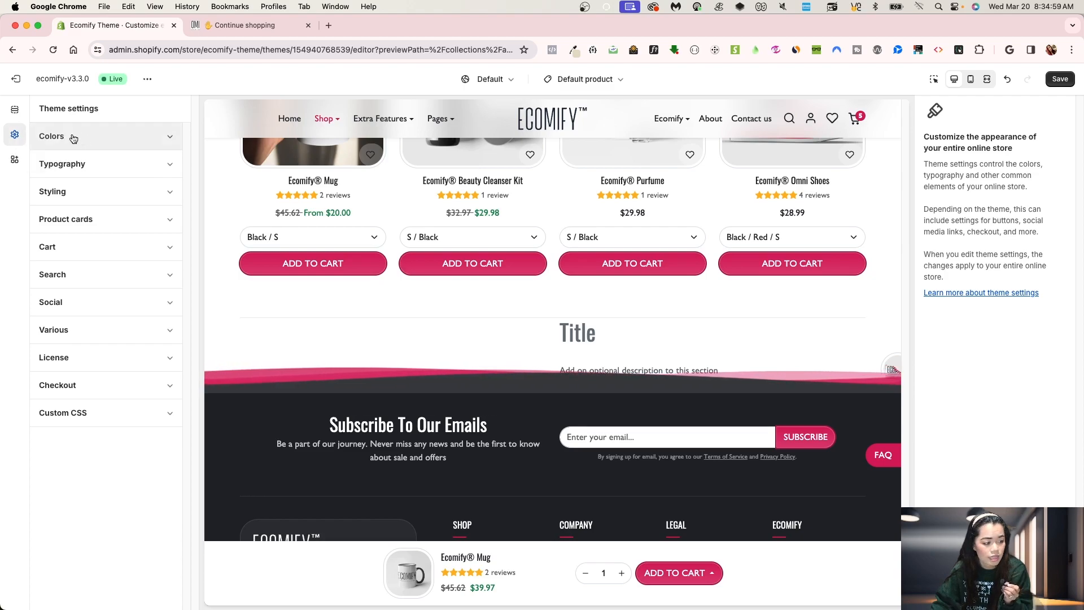
{"action": "left_click", "coordinate": [15, 109]}
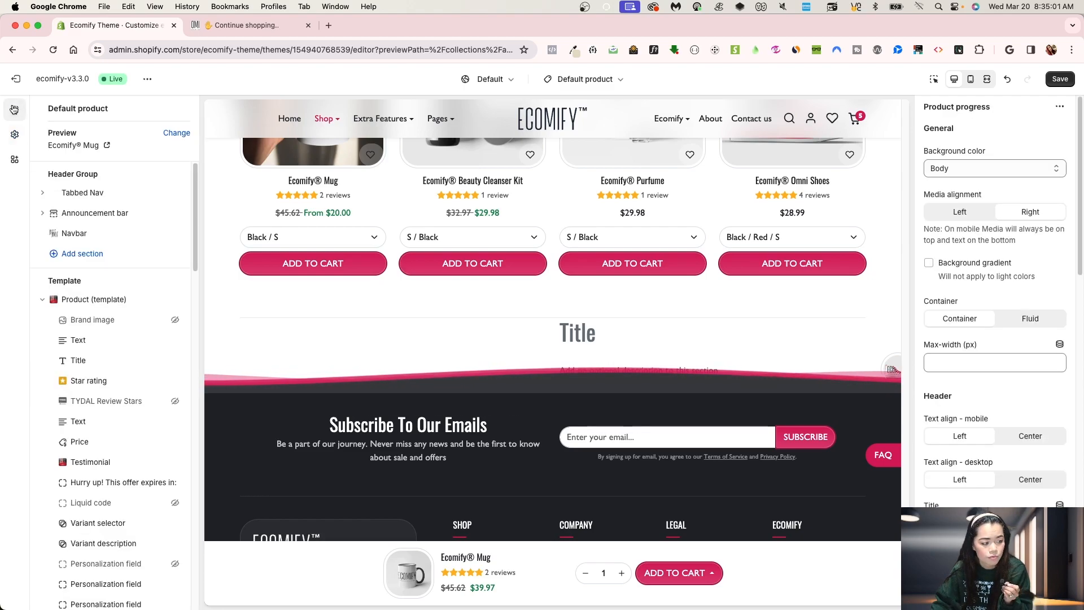
{"action": "scroll", "coordinate": [997, 452], "scroll_direction": "down", "scroll_amount": 3}
{"action": "scroll", "coordinate": [998, 491], "scroll_direction": "down", "scroll_amount": 5}
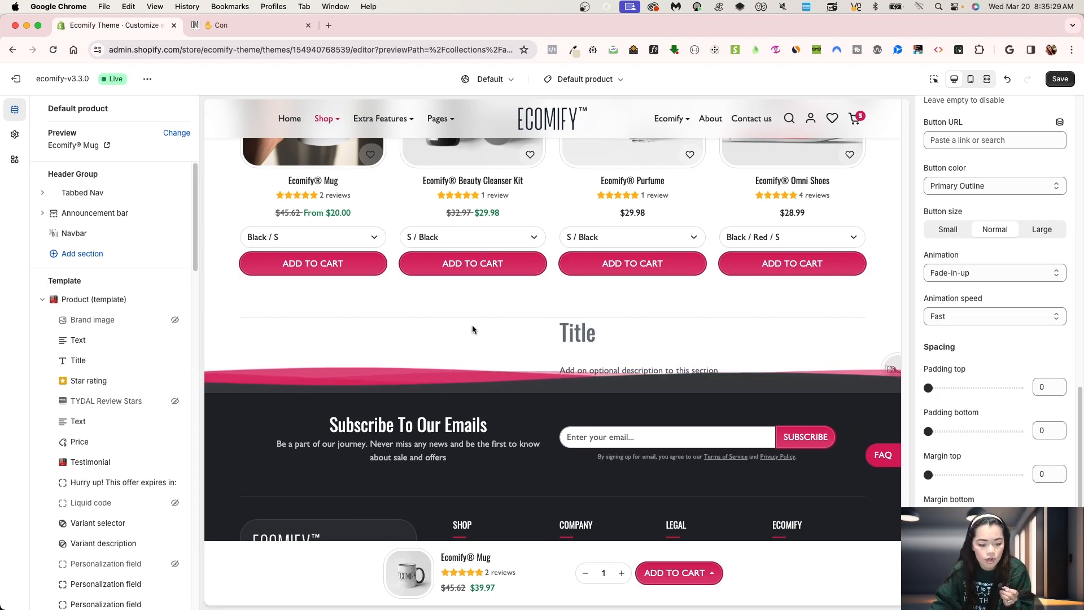
{"action": "scroll", "coordinate": [136, 459], "scroll_direction": "down", "scroll_amount": 20}
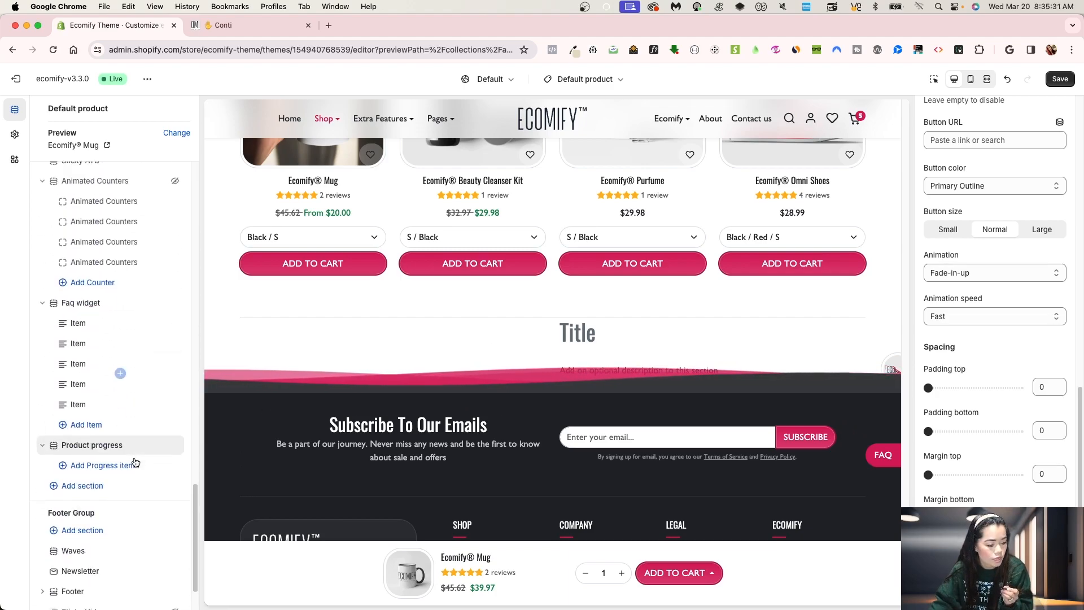
{"action": "left_click", "coordinate": [97, 401]}
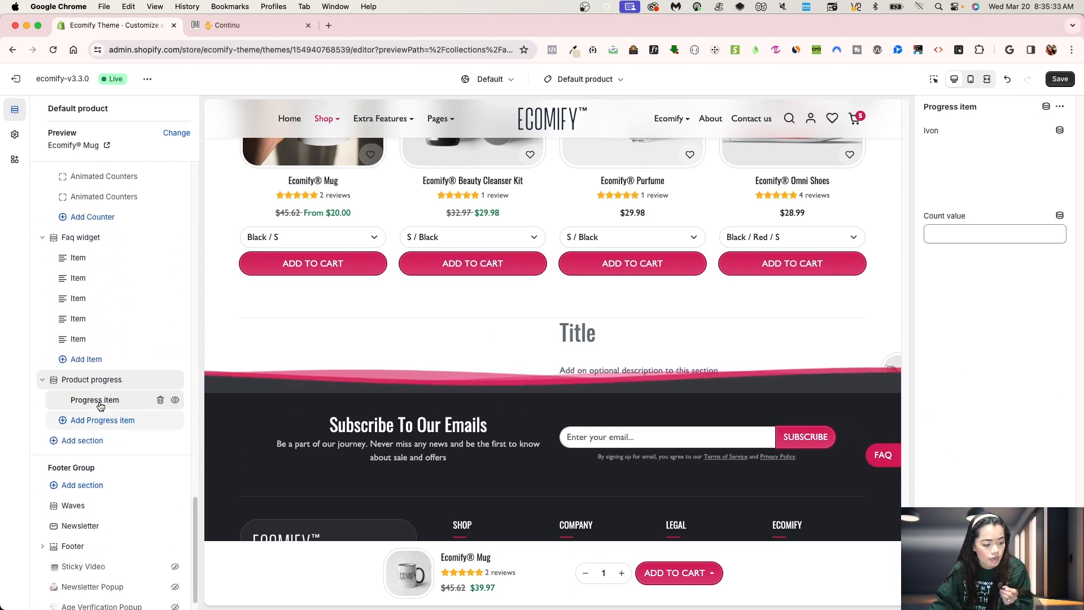
{"action": "left_click", "coordinate": [99, 419]}
{"action": "left_click", "coordinate": [103, 440]}
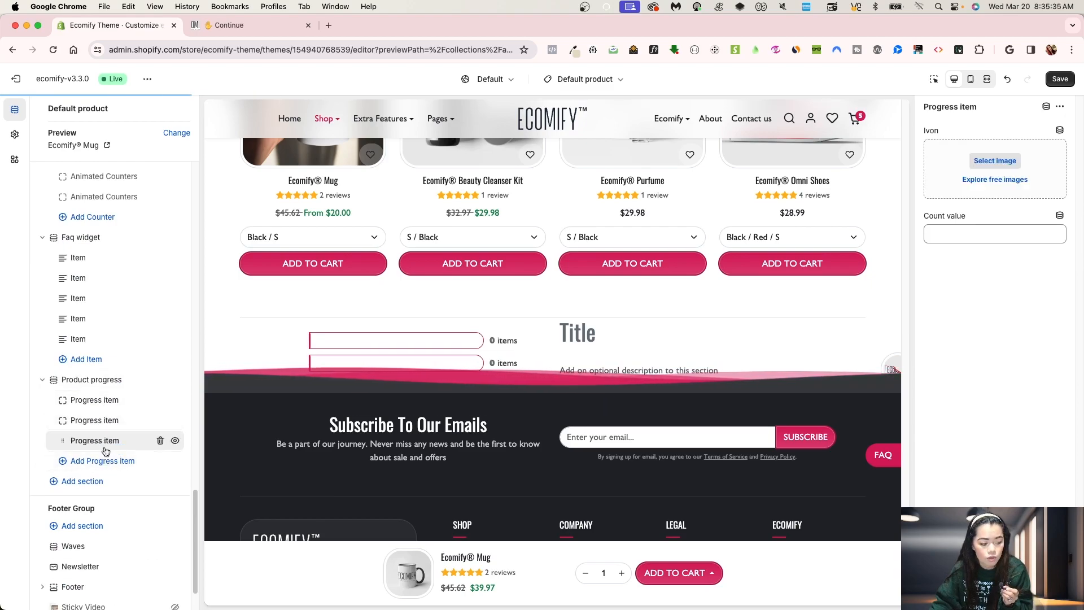
{"action": "left_click", "coordinate": [102, 460]}
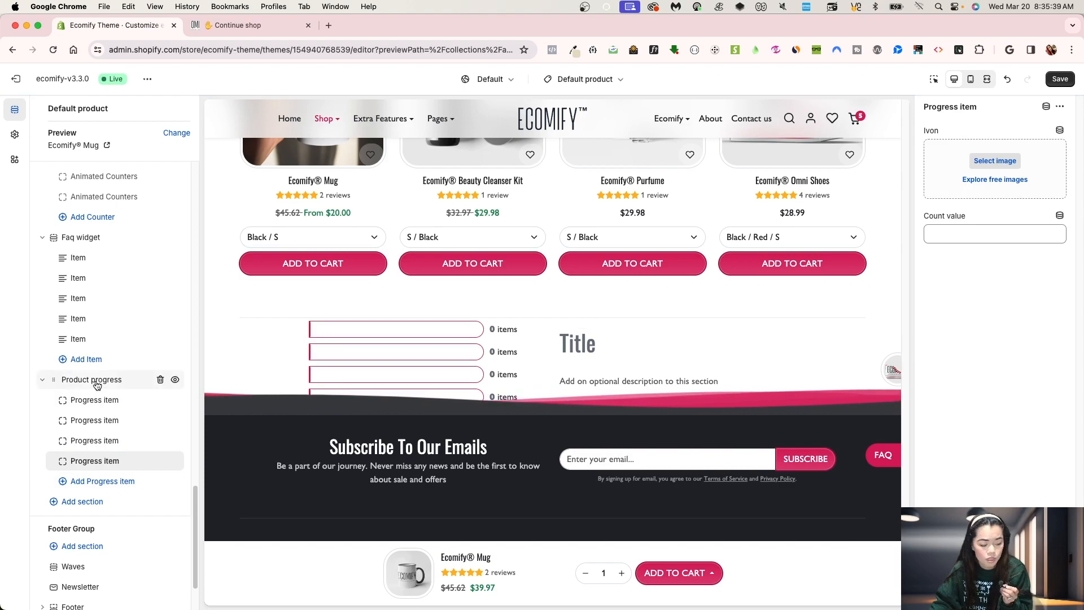
Step: Set the newecom image as the icon for the first and second progress items
{"action": "left_click", "coordinate": [90, 401]}
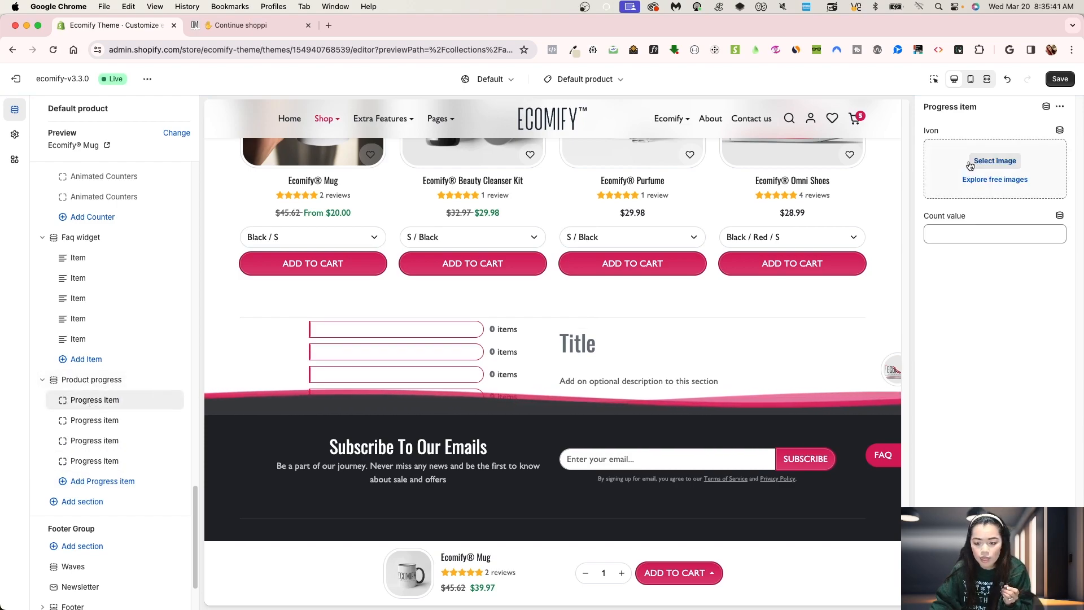
{"action": "left_click", "coordinate": [994, 161]}
{"action": "left_click", "coordinate": [600, 299]}
{"action": "left_click", "coordinate": [791, 543]}
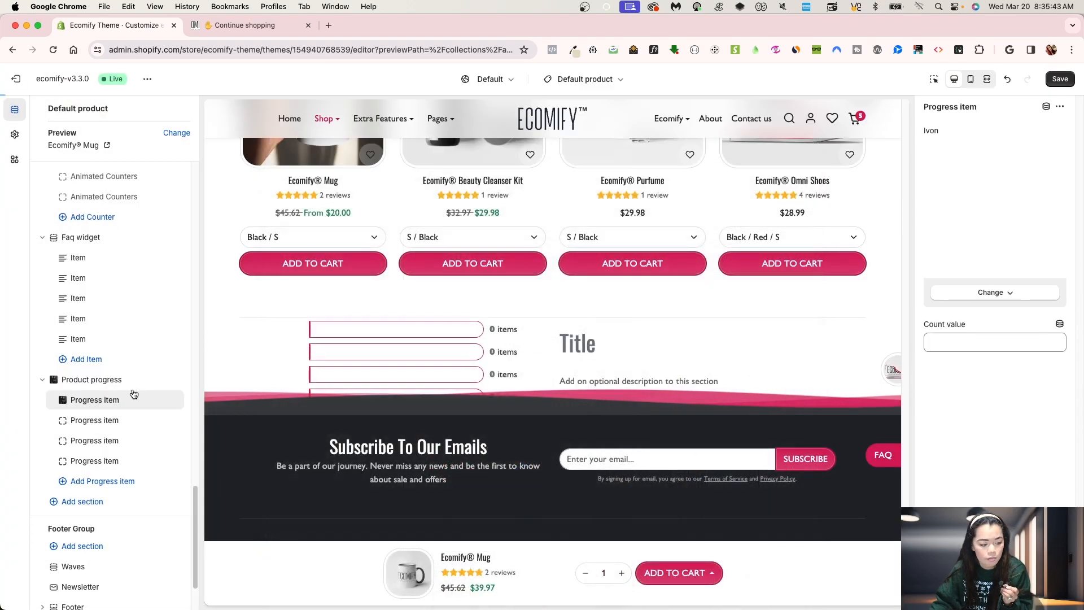
{"action": "left_click", "coordinate": [994, 160]}
{"action": "left_click", "coordinate": [608, 298]}
{"action": "left_click", "coordinate": [790, 543]}
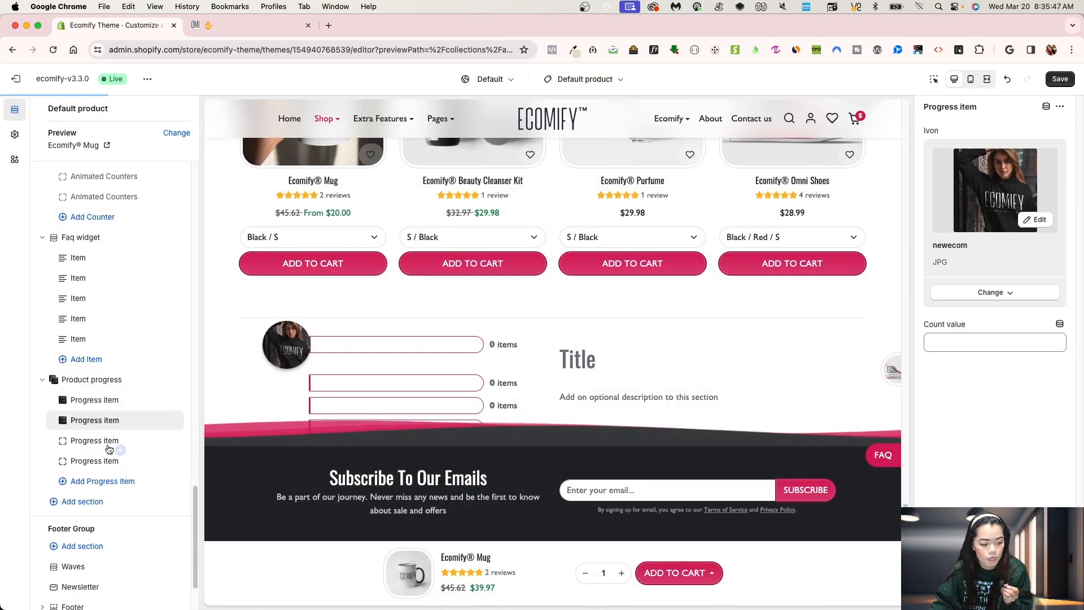
Step: Set the newecom image as the third progress item's icon
{"action": "left_click", "coordinate": [104, 441]}
{"action": "left_click", "coordinate": [995, 161]}
{"action": "left_click", "coordinate": [608, 297]}
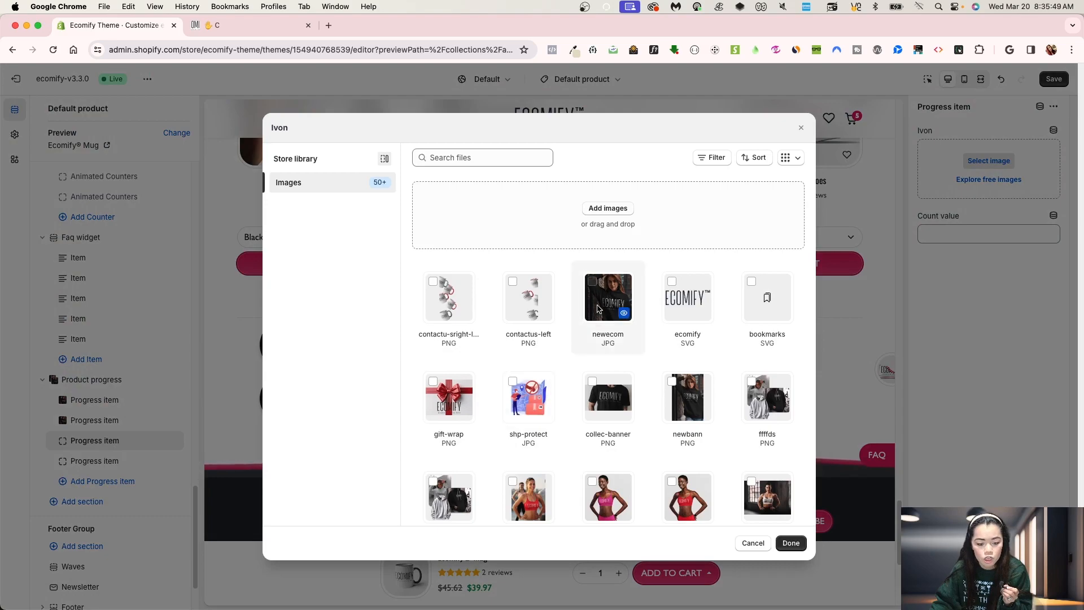
{"action": "left_click", "coordinate": [771, 551]}
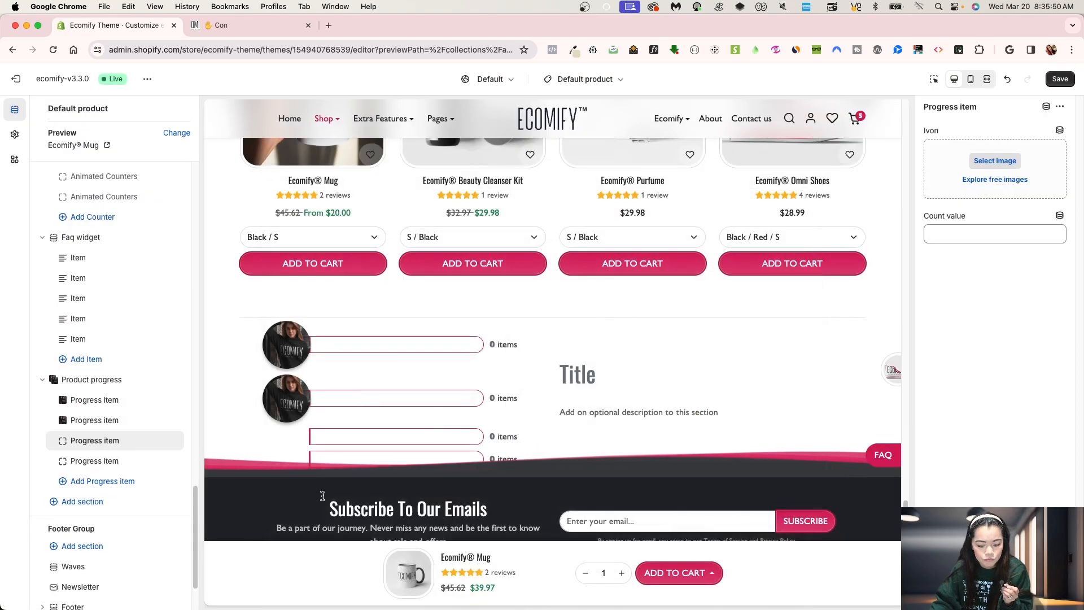
Step: Set the newecom image as the fourth progress item's icon
{"action": "left_click", "coordinate": [104, 460]}
{"action": "left_click", "coordinate": [954, 168]}
{"action": "left_click", "coordinate": [606, 300]}
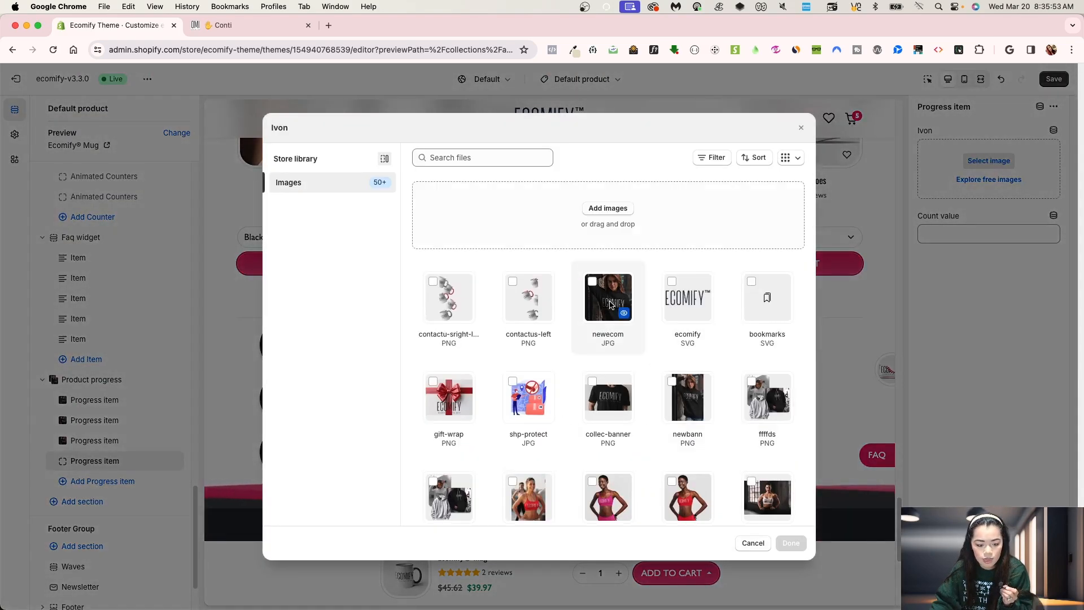
{"action": "left_click", "coordinate": [787, 543]}
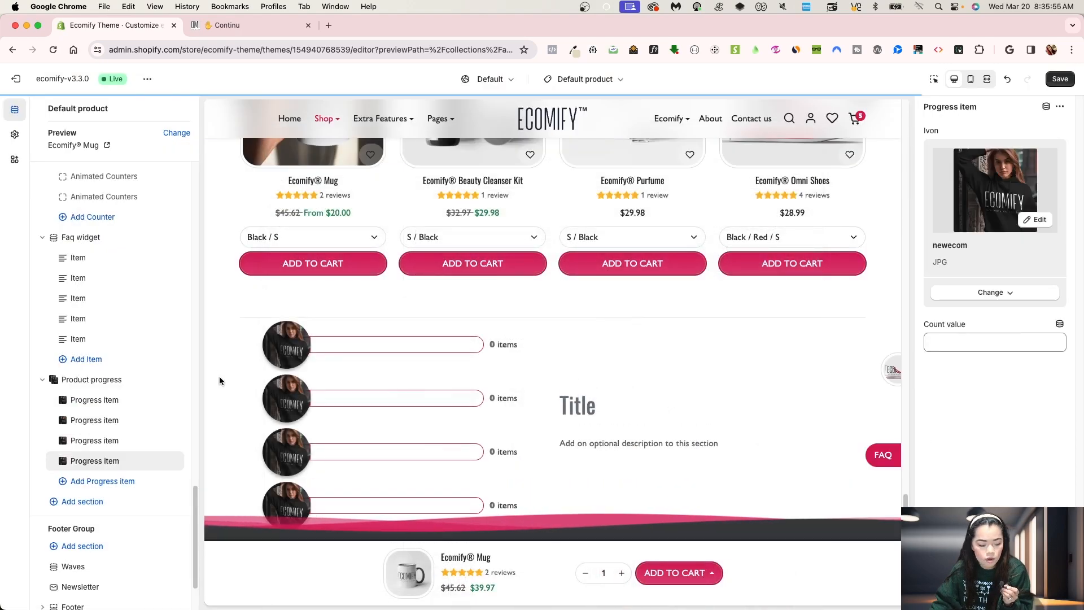
Step: Set the count values of the first three progress items to 541, 754 and 652
{"action": "left_click", "coordinate": [102, 399]}
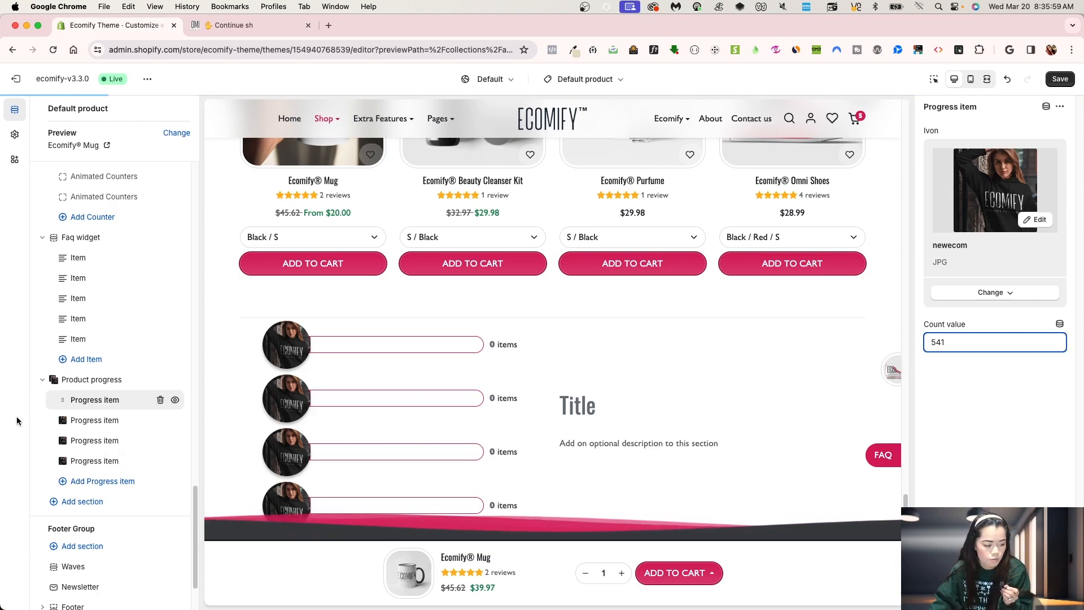
{"action": "left_click", "coordinate": [86, 419]}
{"action": "left_click", "coordinate": [950, 343]}
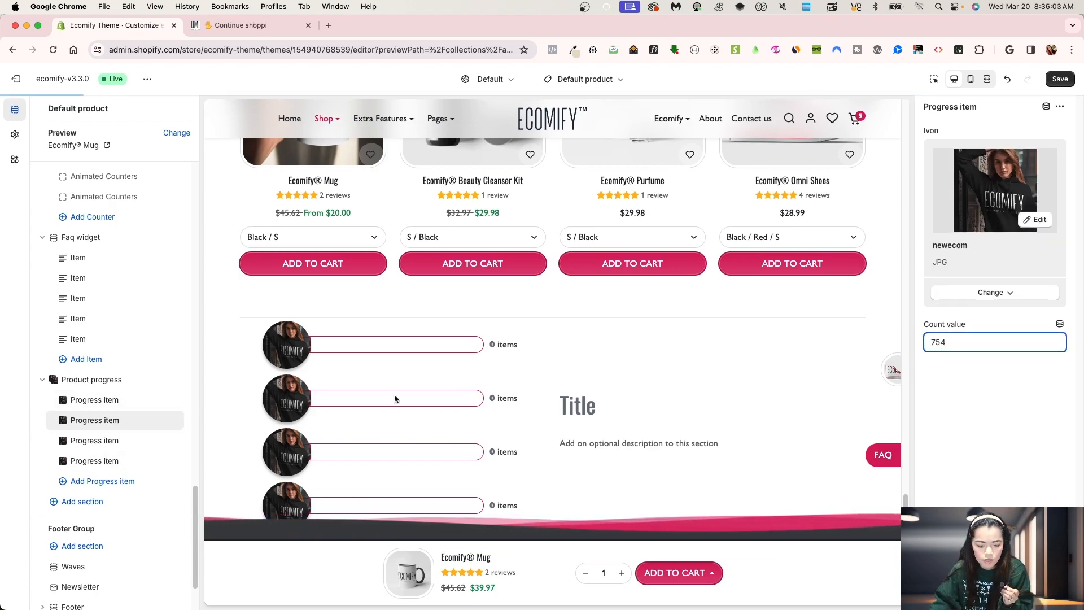
{"action": "left_click", "coordinate": [101, 440]}
{"action": "left_click", "coordinate": [956, 342]}
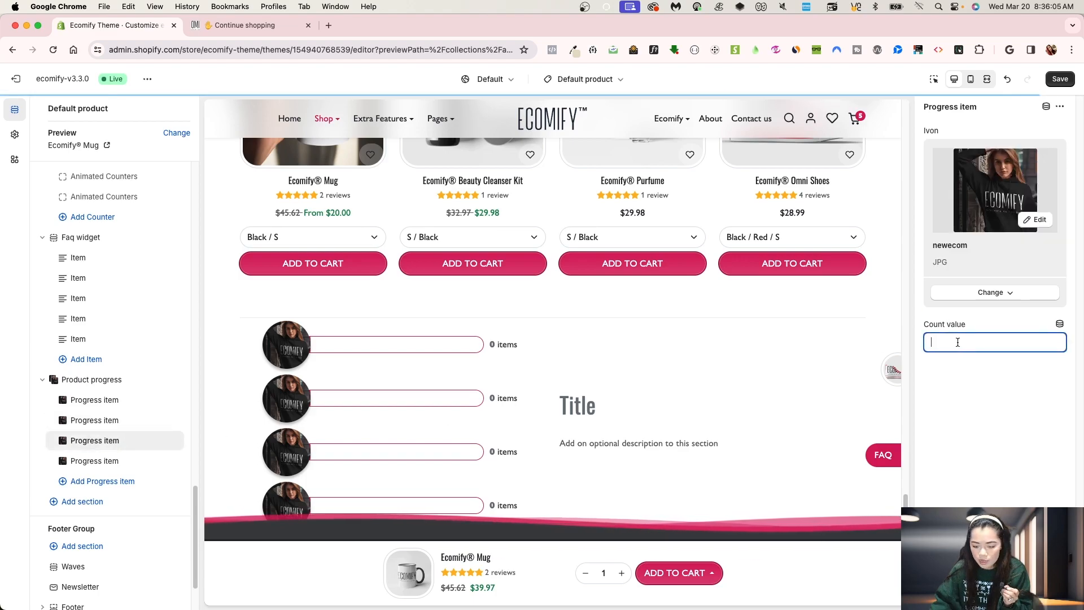
Step: Set the fourth progress item's count value to 398 and save the theme
{"action": "left_click", "coordinate": [95, 460]}
{"action": "left_click", "coordinate": [953, 342]}
{"action": "type", "text": "39"}
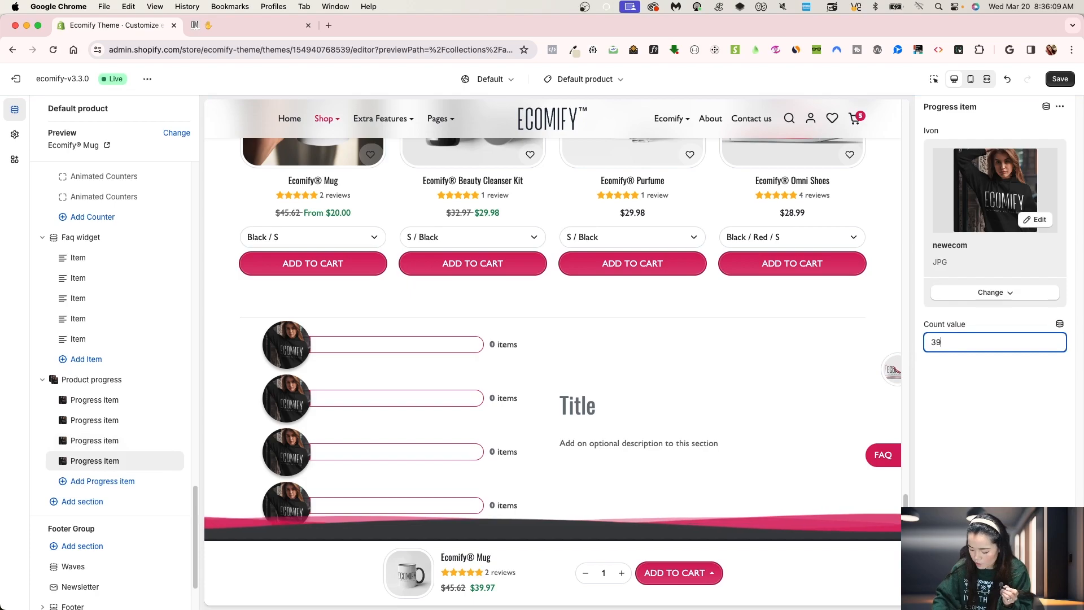
{"action": "left_click", "coordinate": [1060, 79]}
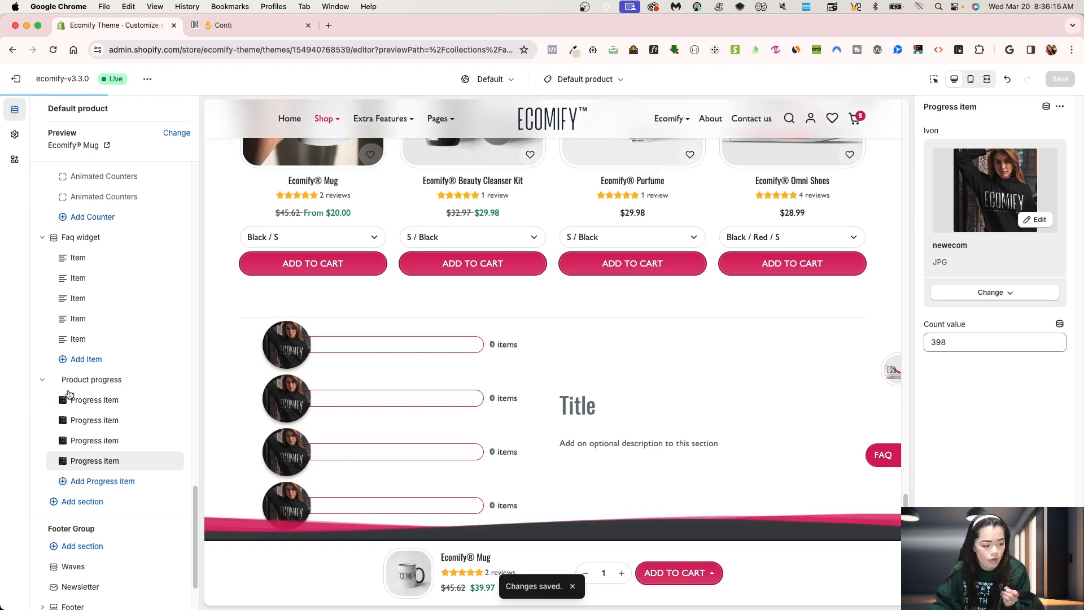
Step: Set the Product progress section's top and bottom padding to 12
{"action": "left_click", "coordinate": [88, 380]}
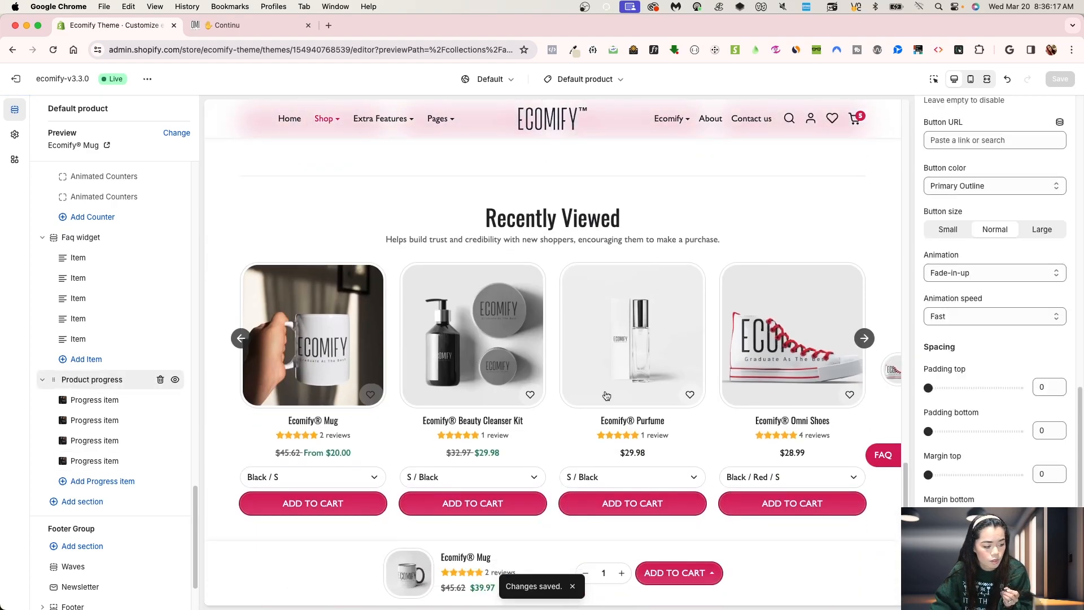
{"action": "scroll", "coordinate": [978, 386], "scroll_direction": "down", "scroll_amount": 2}
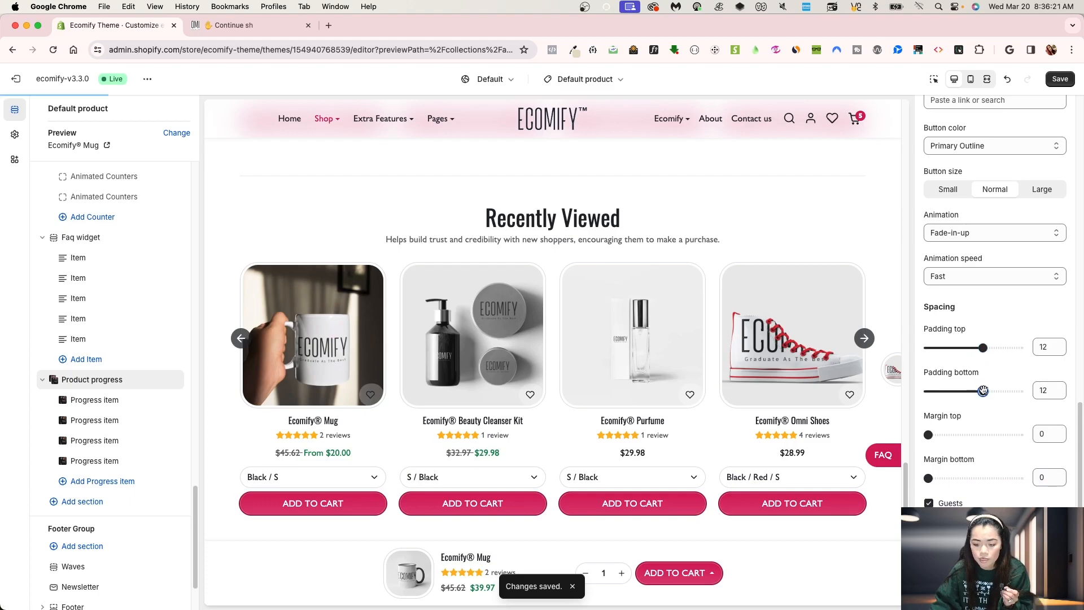
{"action": "scroll", "coordinate": [287, 415], "scroll_direction": "down", "scroll_amount": 7}
{"action": "left_click", "coordinate": [83, 385]}
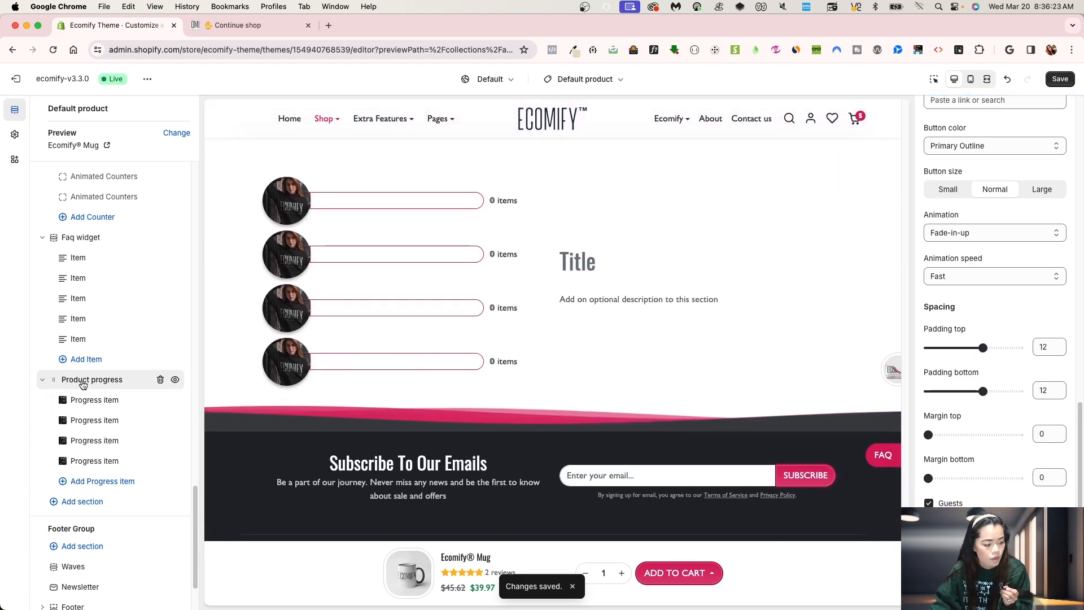
{"action": "left_click", "coordinate": [92, 388]}
{"action": "left_click", "coordinate": [90, 384]}
{"action": "left_click", "coordinate": [101, 406]}
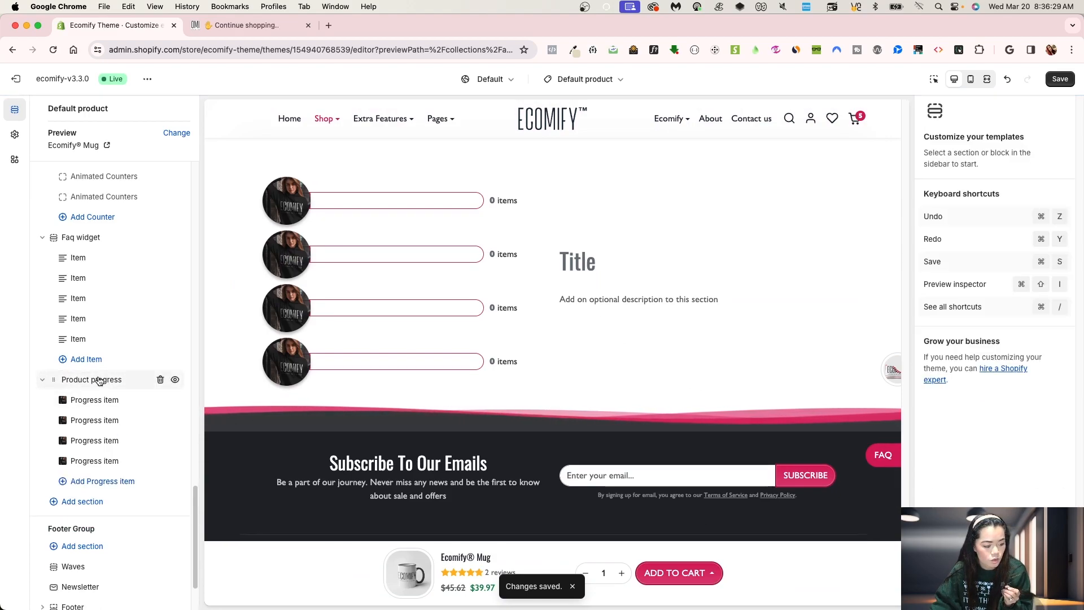
{"action": "left_click", "coordinate": [98, 381]}
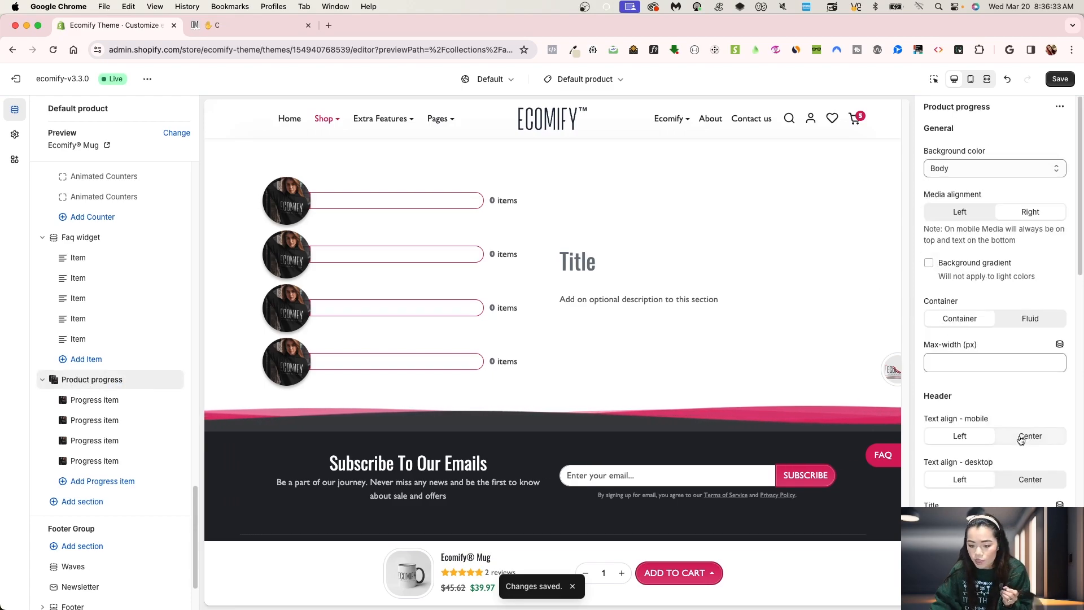
Step: Set the section's media alignment to Left and save
{"action": "scroll", "coordinate": [1025, 418], "scroll_direction": "down", "scroll_amount": 1}
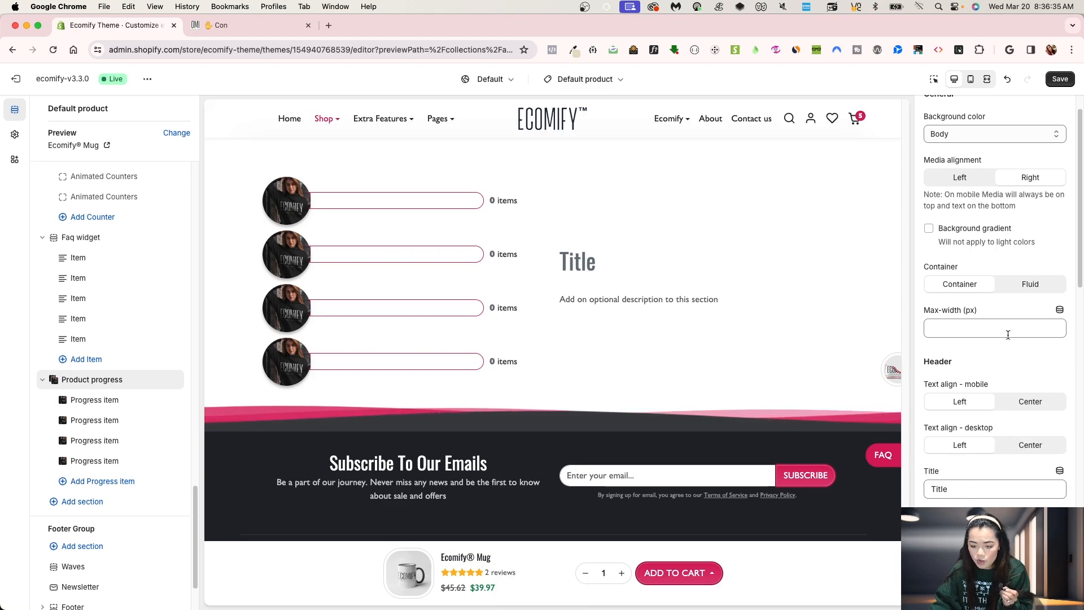
{"action": "left_click", "coordinate": [963, 178]}
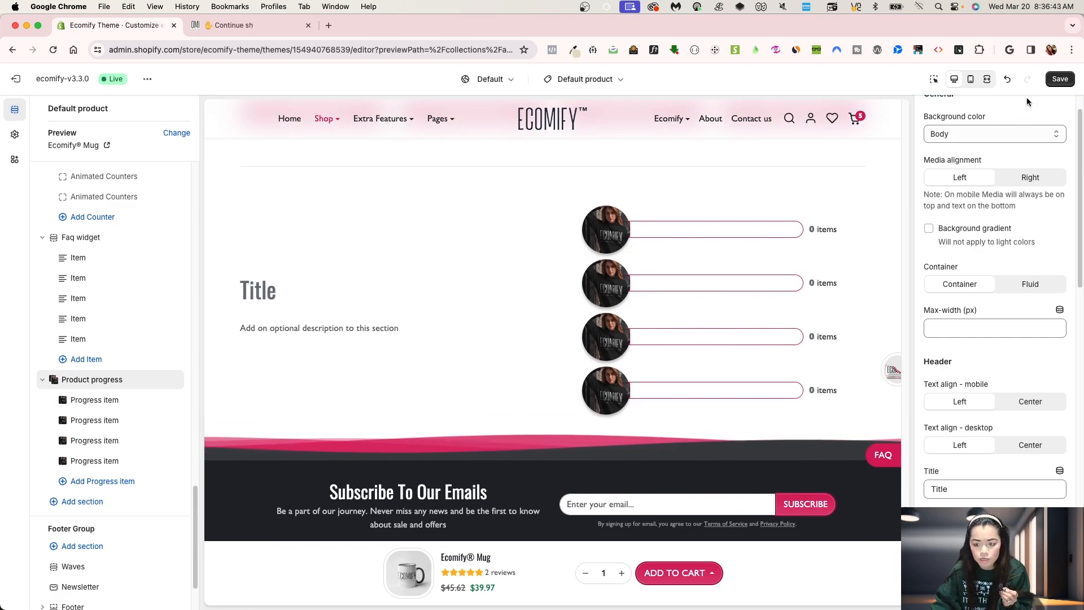
{"action": "left_click", "coordinate": [1059, 78]}
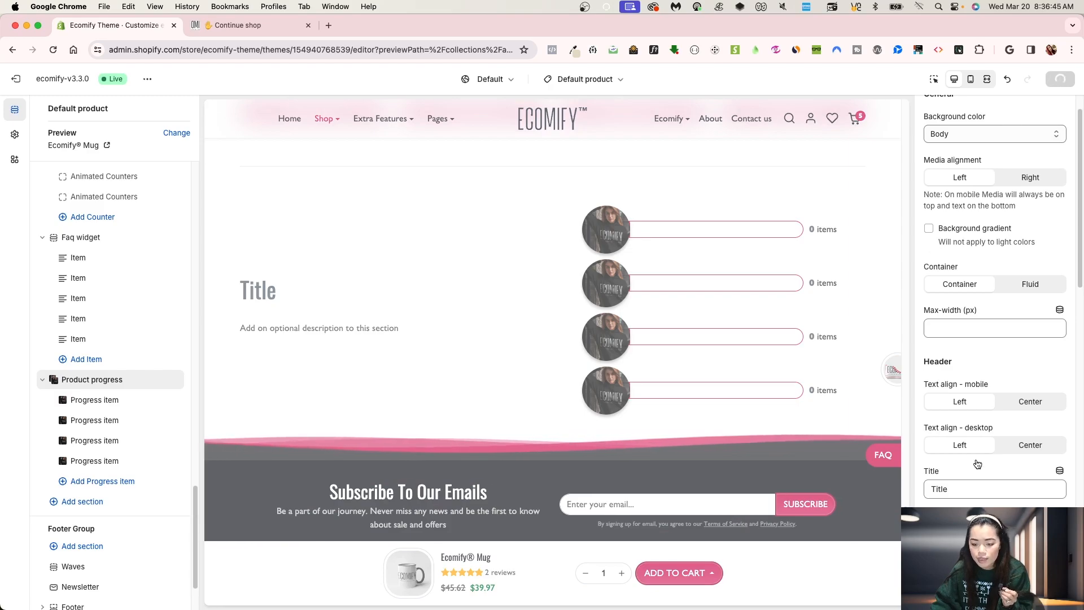
Step: Replace the section description with the default description sentence pasted five times in a row
{"action": "scroll", "coordinate": [999, 477], "scroll_direction": "down", "scroll_amount": 1}
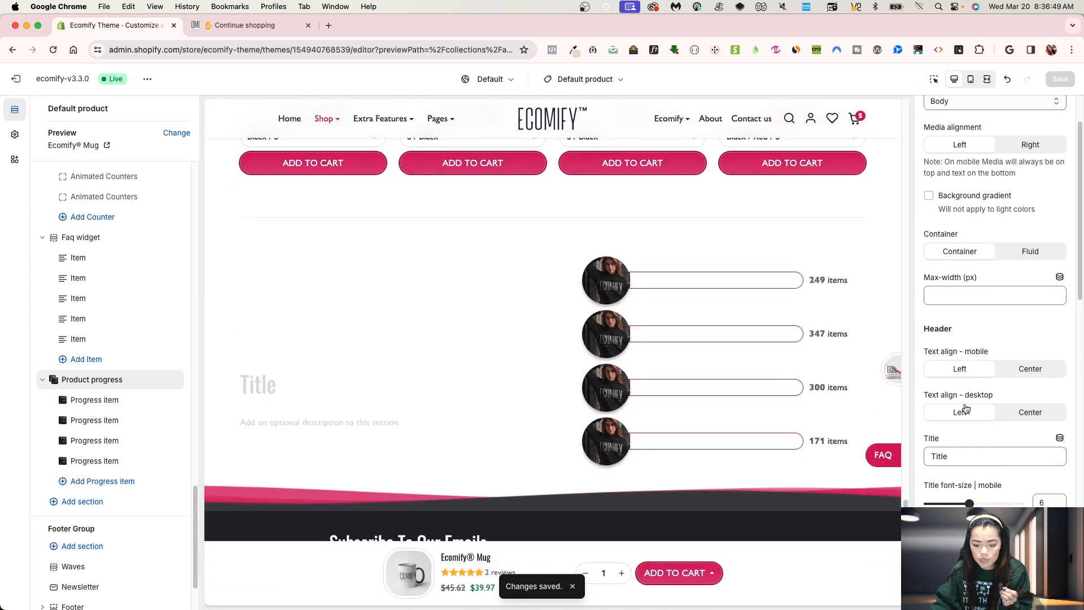
{"action": "scroll", "coordinate": [969, 407], "scroll_direction": "down", "scroll_amount": 5}
{"action": "left_click", "coordinate": [991, 419]}
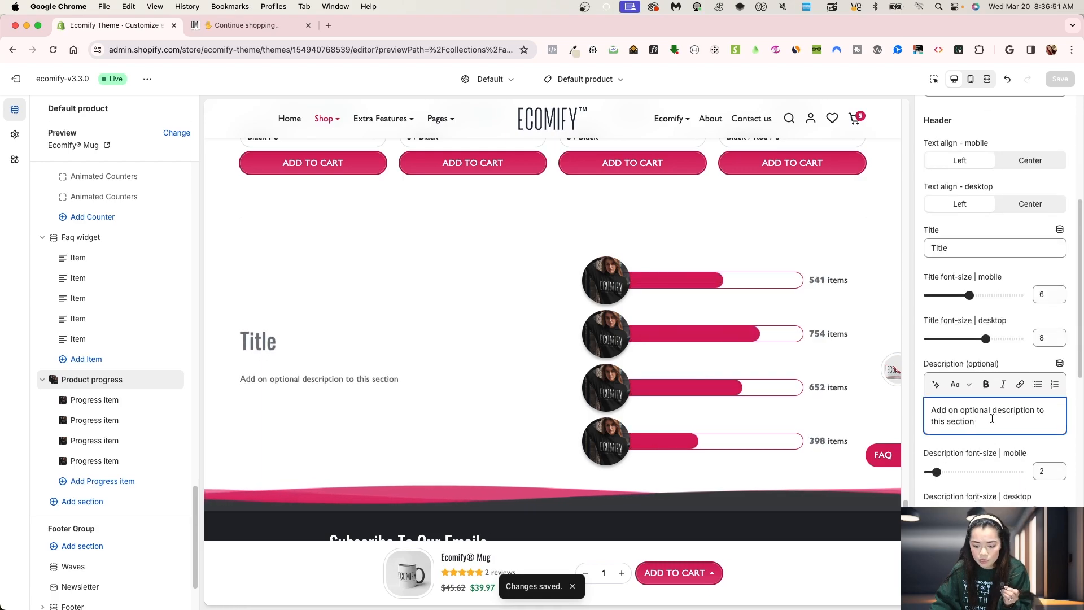
{"action": "key", "text": "super+a"}
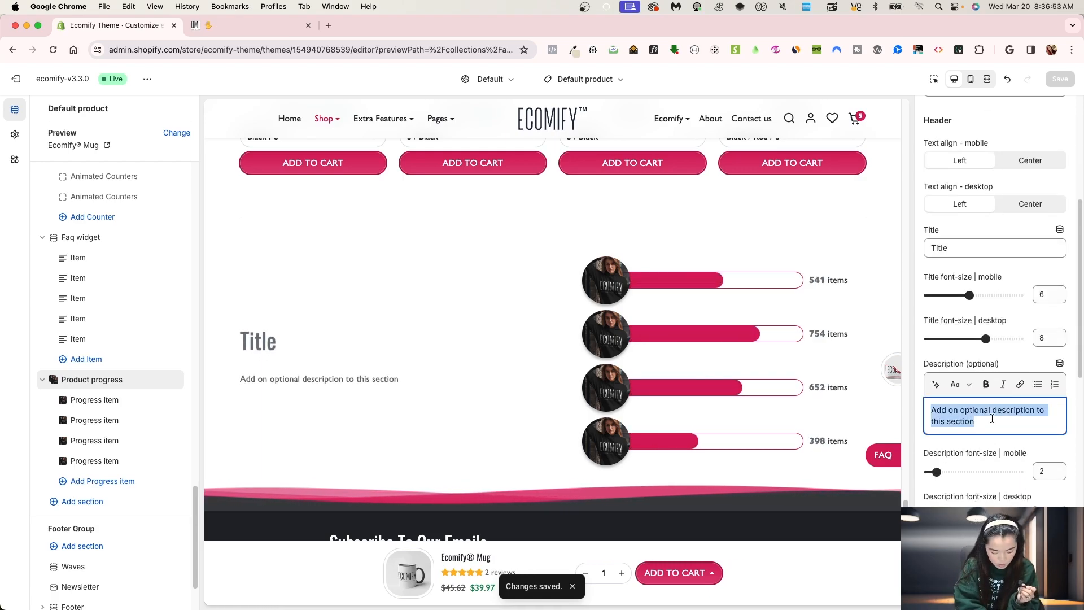
{"action": "type", "text": "Add on optional description to this section"}
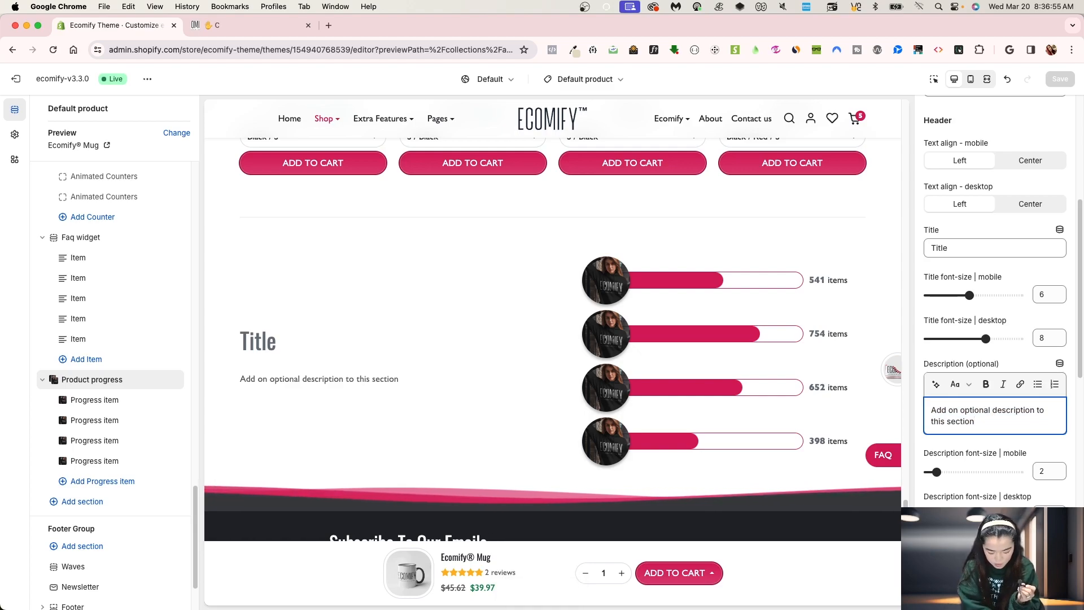
{"action": "key", "text": "super+v"}
{"action": "key", "text": "super+v"}
{"action": "key", "text": "super+v"}
{"action": "key", "text": "super+v"}
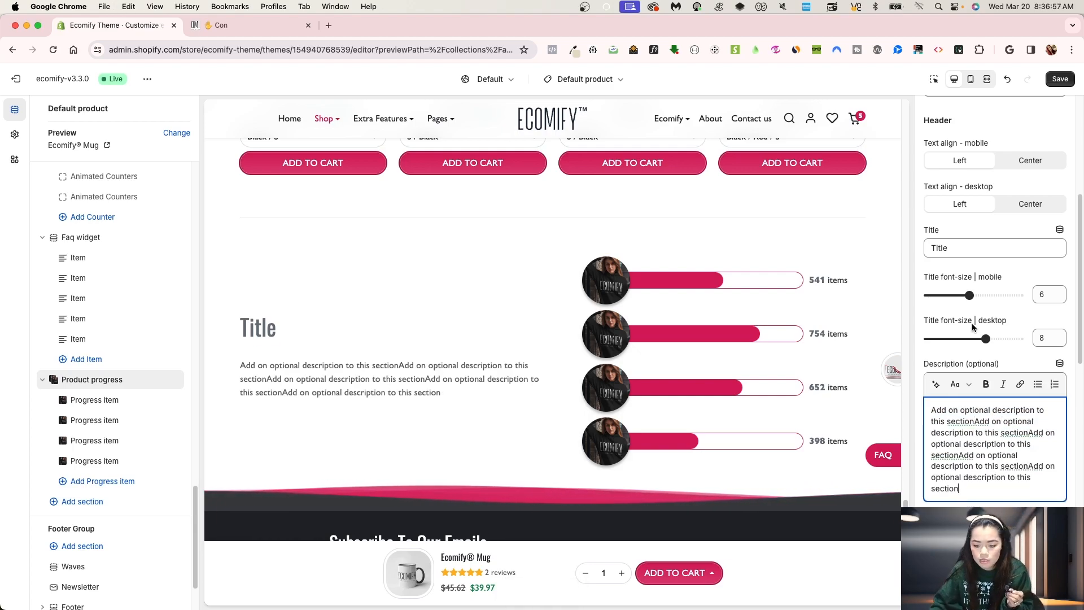
Step: Center the header text for mobile and desktop, checking each in its device preview
{"action": "left_click", "coordinate": [970, 79]}
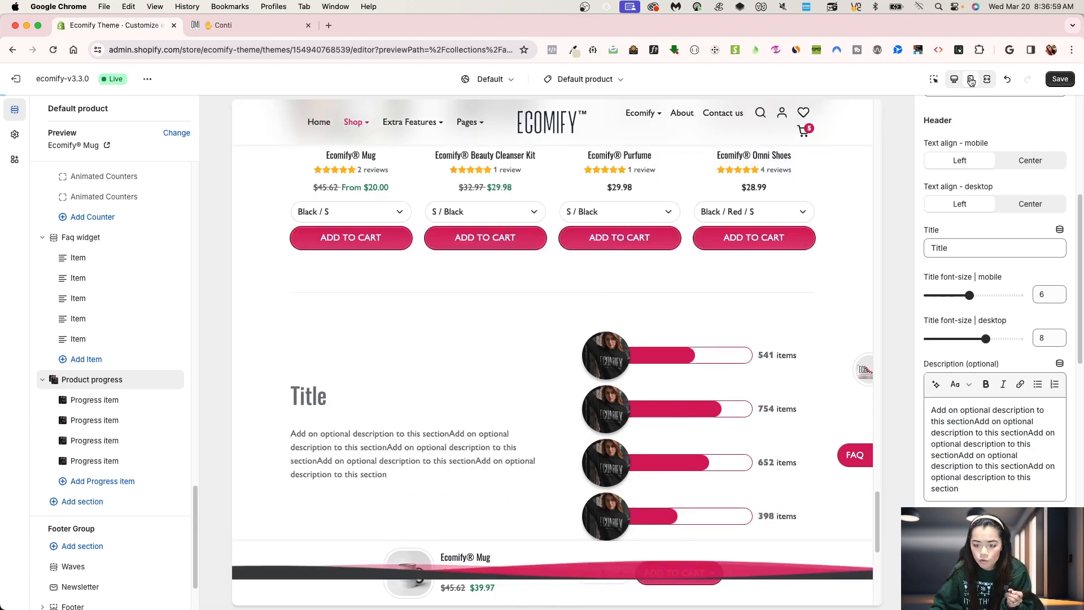
{"action": "scroll", "coordinate": [581, 383], "scroll_direction": "down", "scroll_amount": 10}
{"action": "scroll", "coordinate": [582, 366], "scroll_direction": "up", "scroll_amount": 4}
{"action": "scroll", "coordinate": [589, 364], "scroll_direction": "down", "scroll_amount": 4}
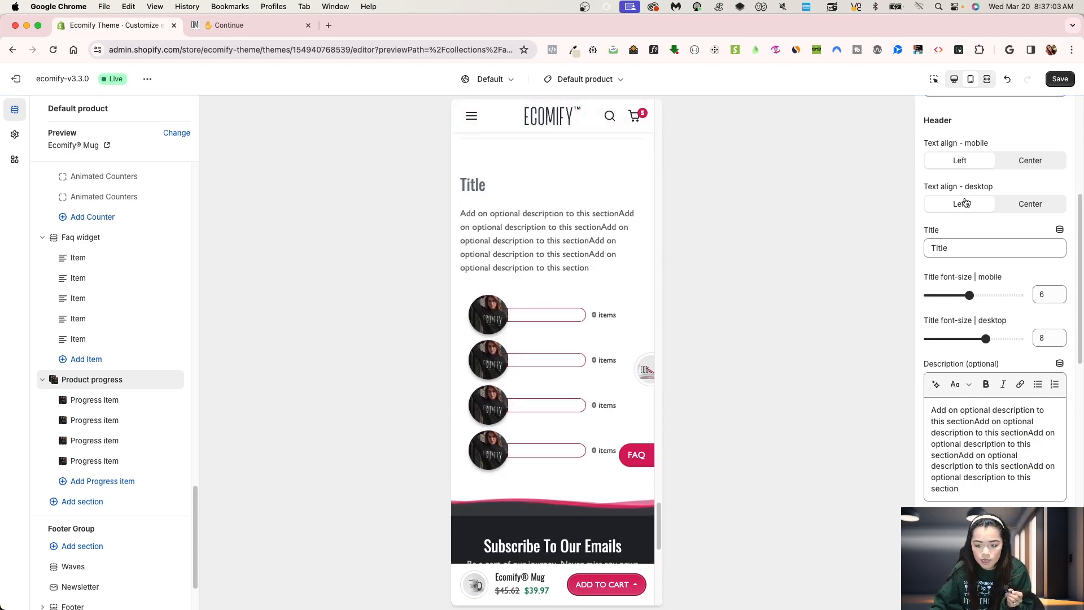
{"action": "left_click", "coordinate": [1048, 161]}
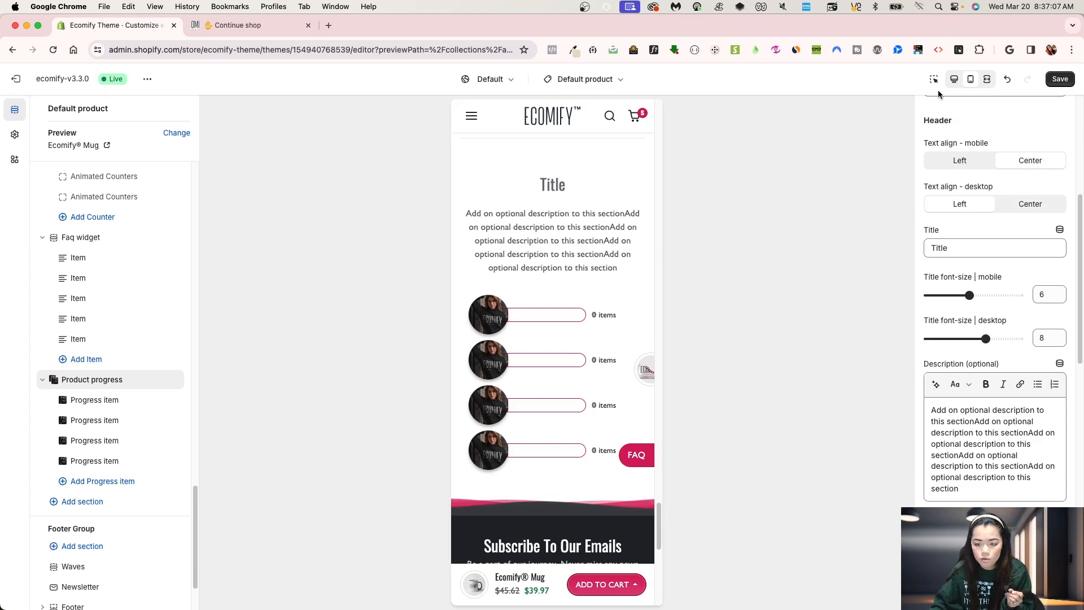
{"action": "left_click", "coordinate": [953, 79]}
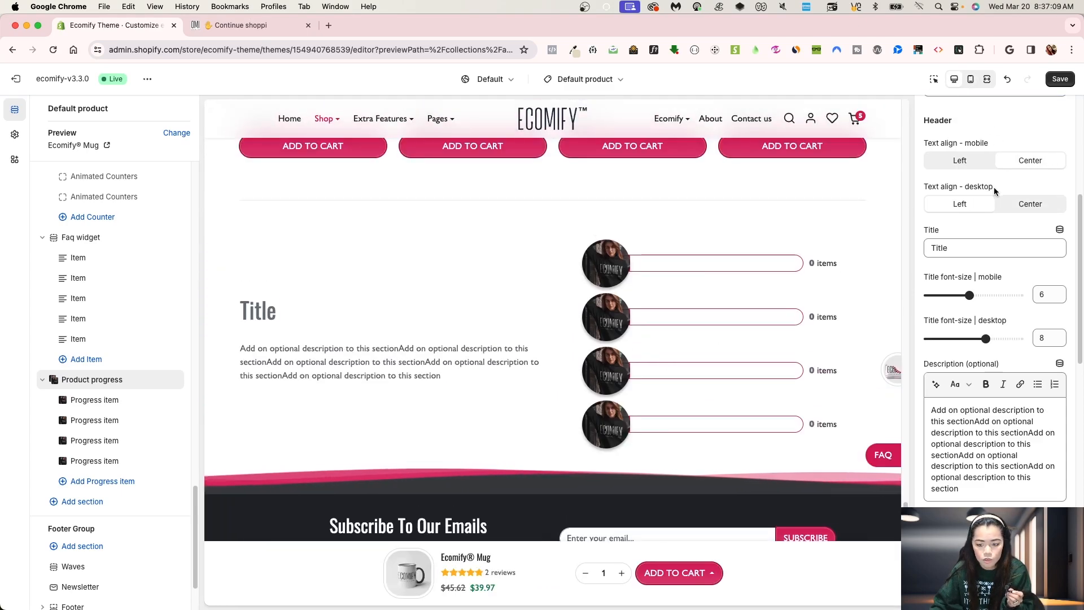
{"action": "left_click", "coordinate": [1026, 209]}
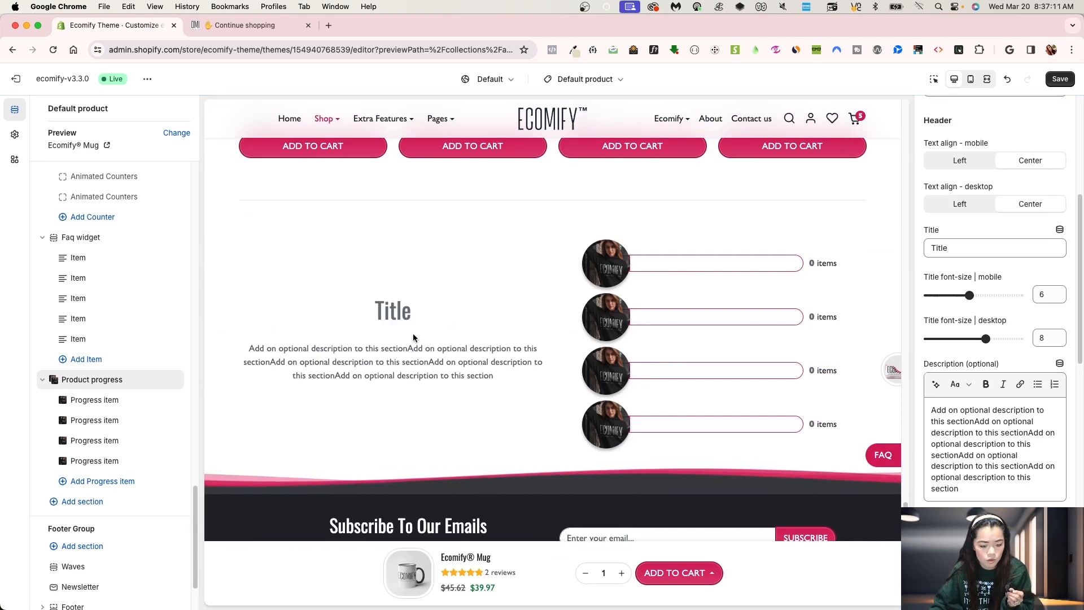
Step: Set the section's button text to buy now
{"action": "scroll", "coordinate": [943, 408], "scroll_direction": "down", "scroll_amount": 5}
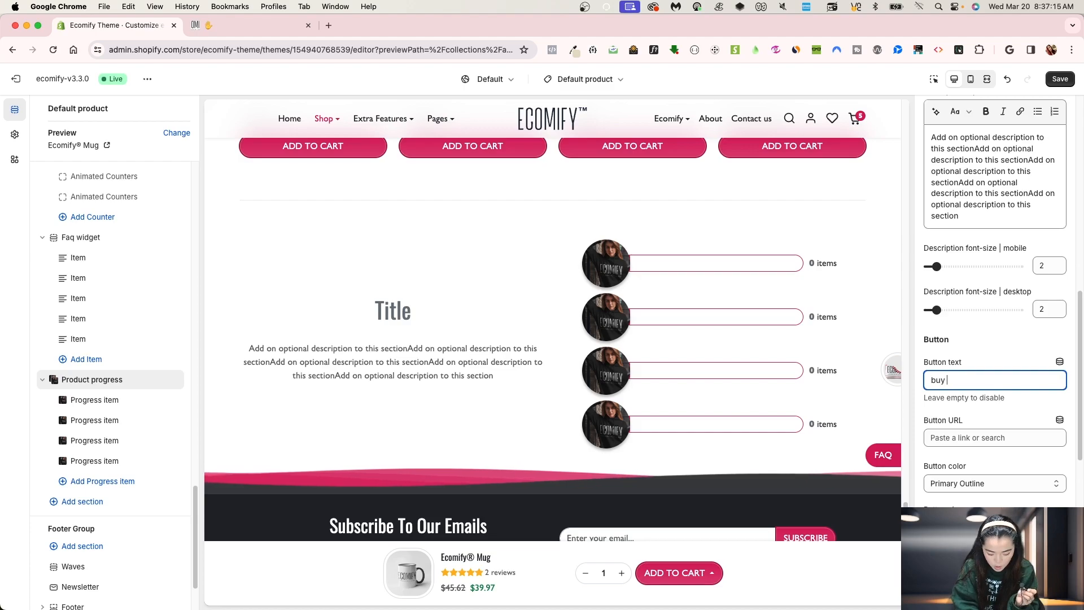
{"action": "key", "text": "BackSpace"}
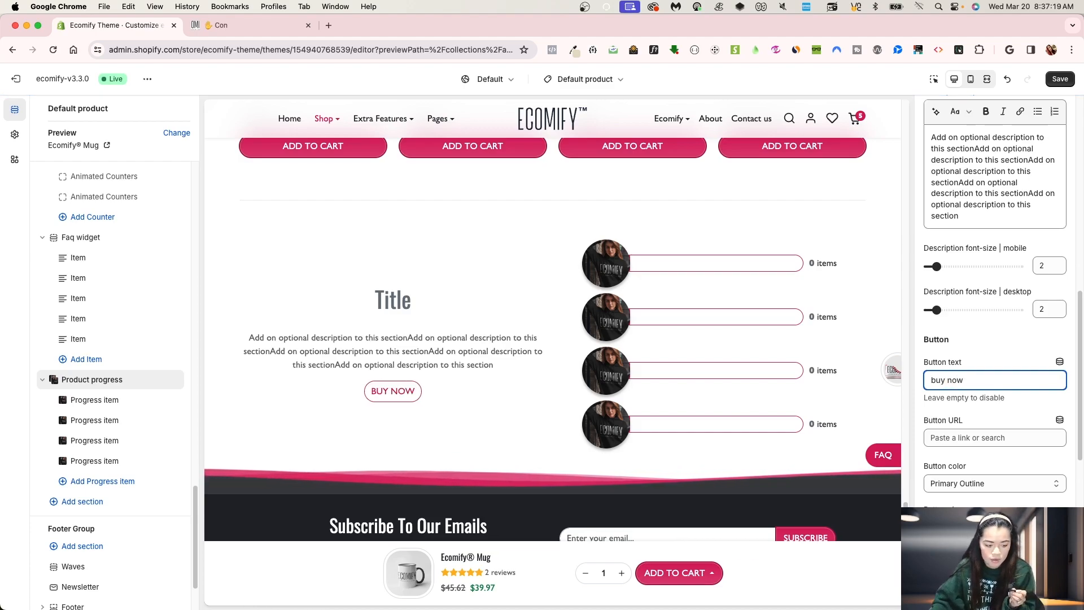
Step: Set the header text alignment back to Left for desktop and mobile, then save
{"action": "scroll", "coordinate": [953, 412], "scroll_direction": "up", "scroll_amount": 10}
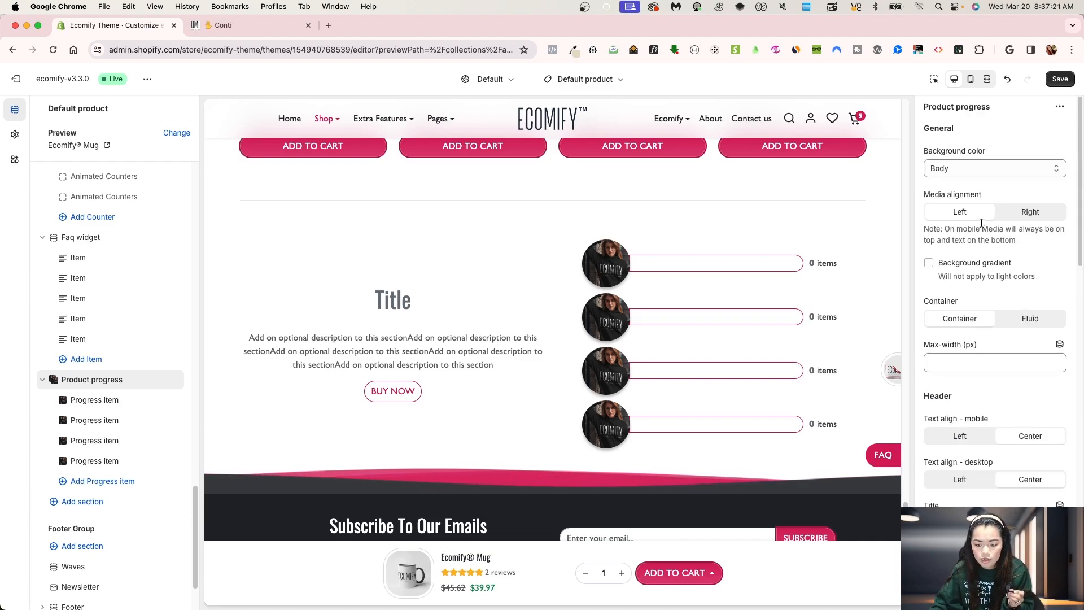
{"action": "left_click", "coordinate": [969, 486]}
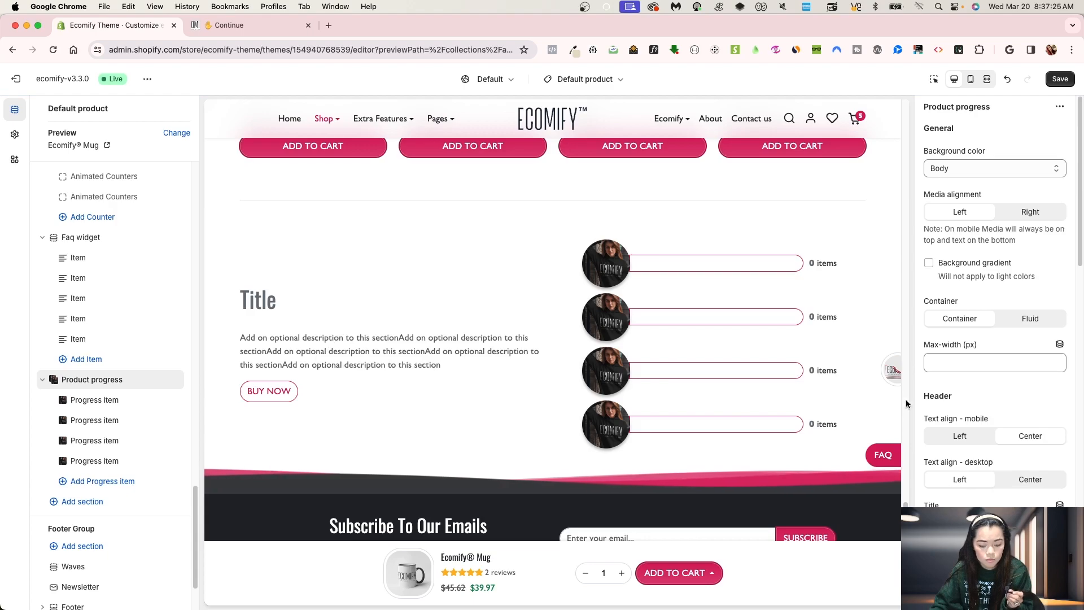
{"action": "left_click", "coordinate": [971, 78]}
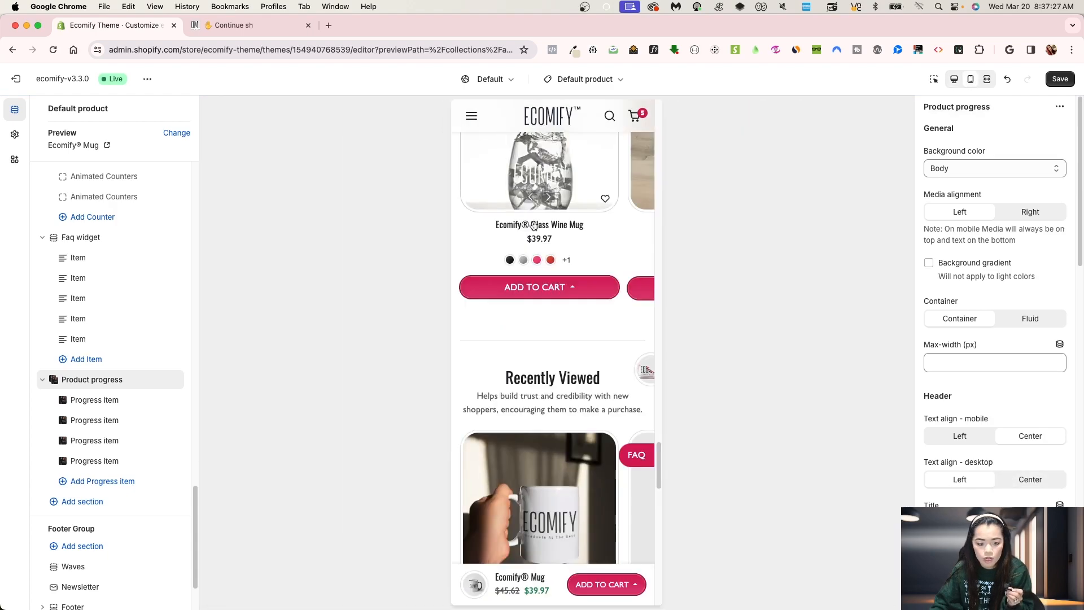
{"action": "scroll", "coordinate": [587, 387], "scroll_direction": "up", "scroll_amount": 6}
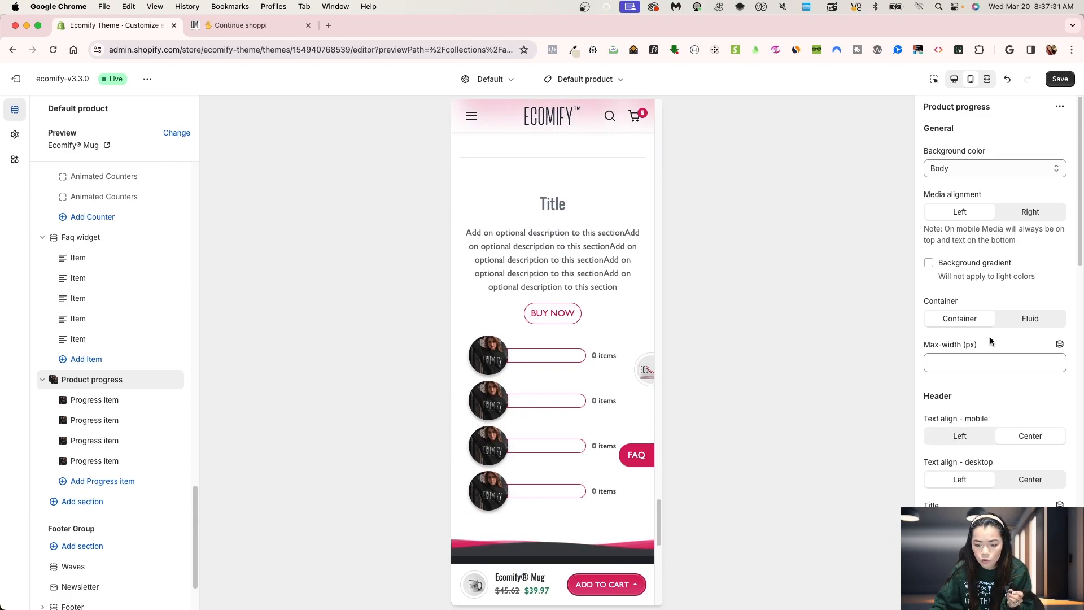
{"action": "left_click", "coordinate": [962, 435]}
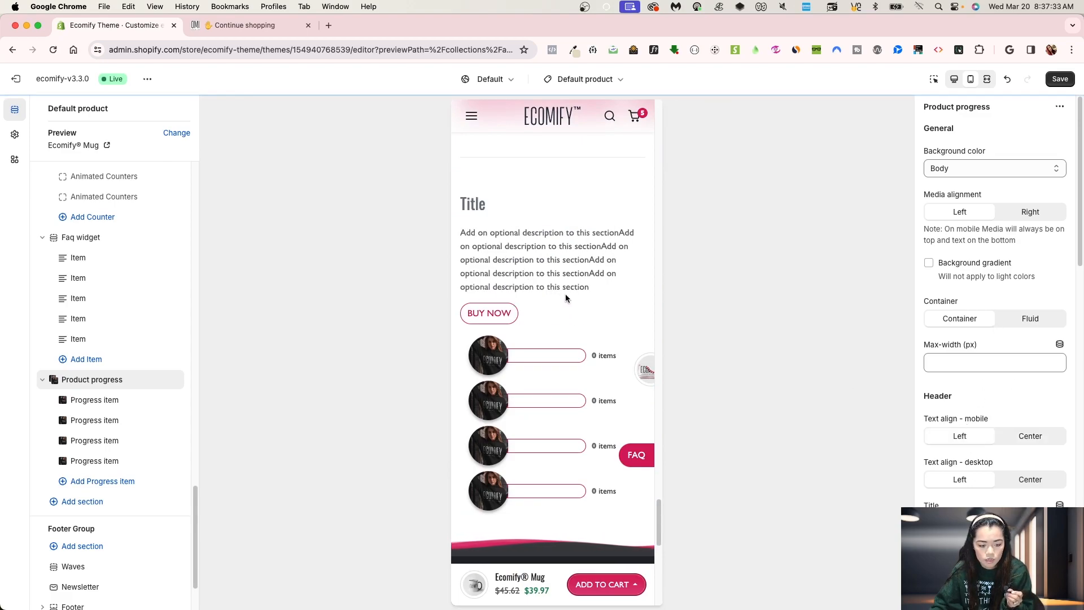
{"action": "left_click", "coordinate": [1062, 80]}
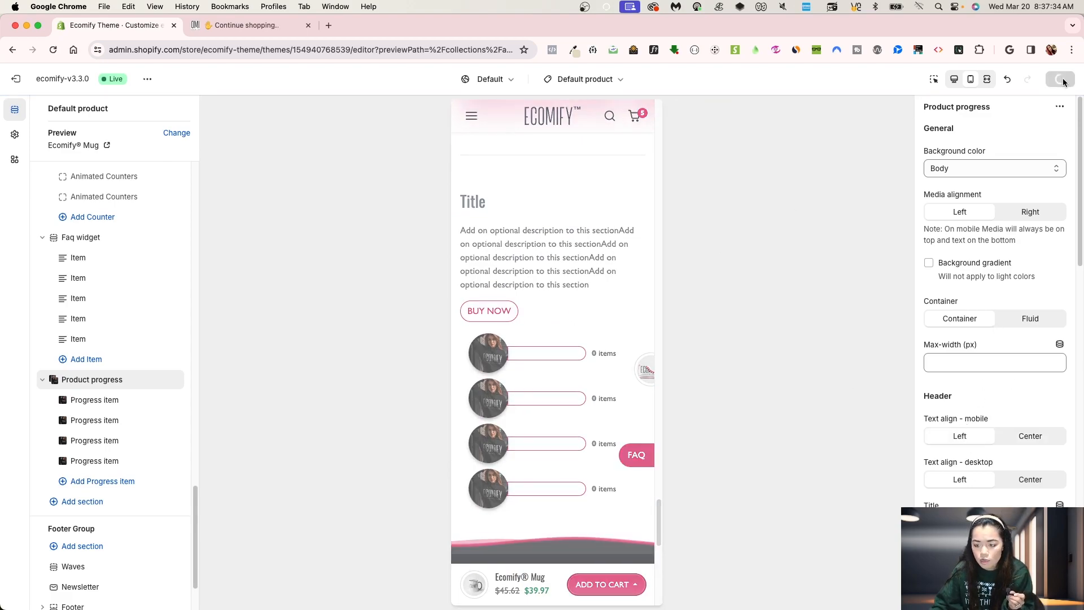
Step: Switch to the desktop preview and set the second progress item's image to the sports-bra mockup picture
{"action": "left_click", "coordinate": [955, 80]}
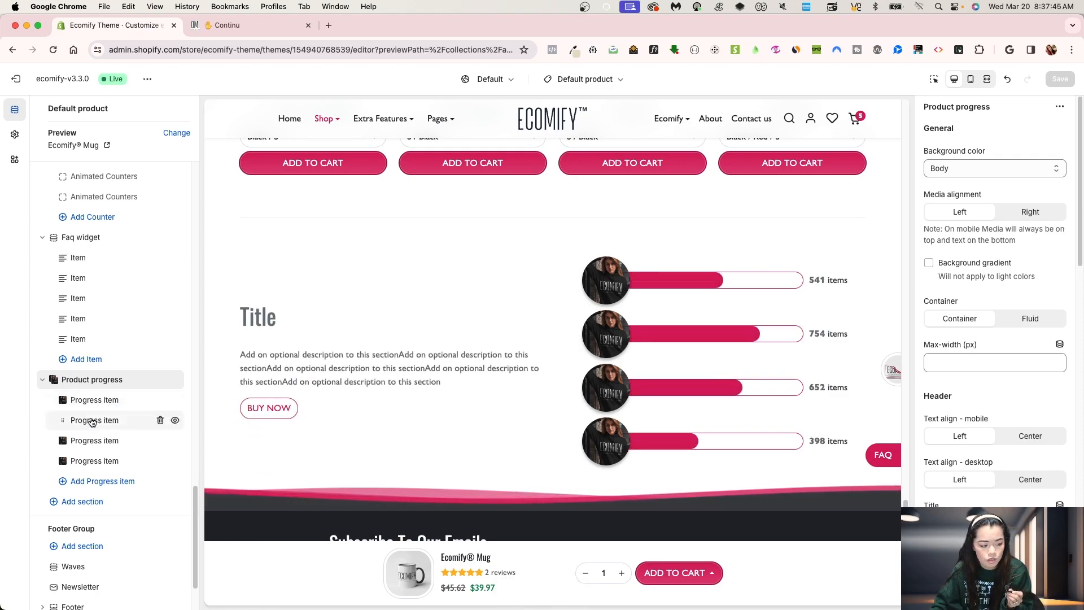
{"action": "left_click", "coordinate": [95, 421]}
{"action": "left_click", "coordinate": [995, 198]}
{"action": "scroll", "coordinate": [741, 409], "scroll_direction": "down", "scroll_amount": 2}
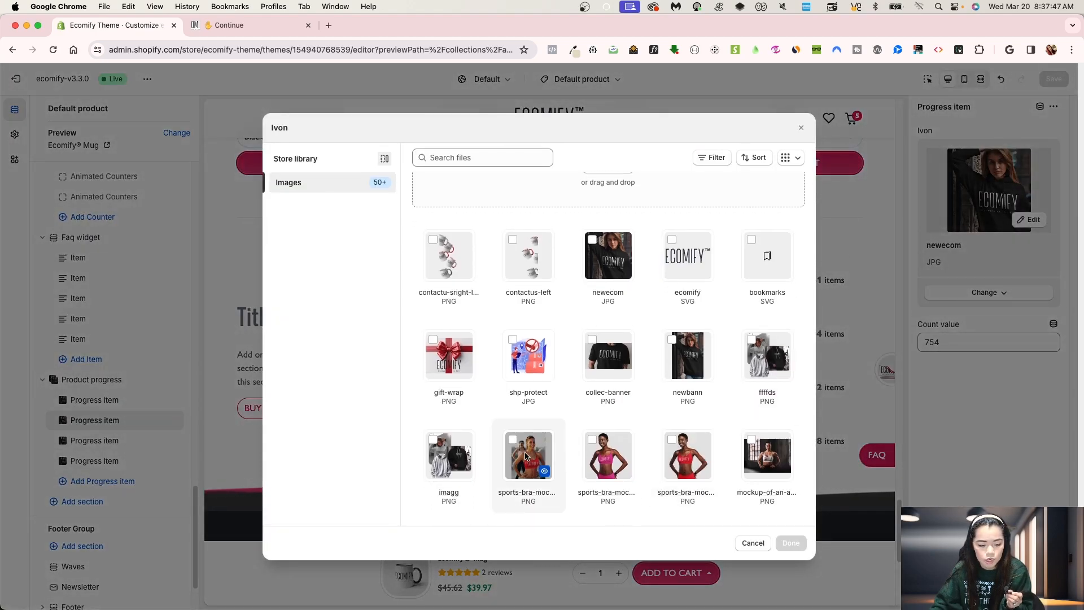
{"action": "left_click", "coordinate": [528, 455]}
{"action": "left_click", "coordinate": [791, 542]}
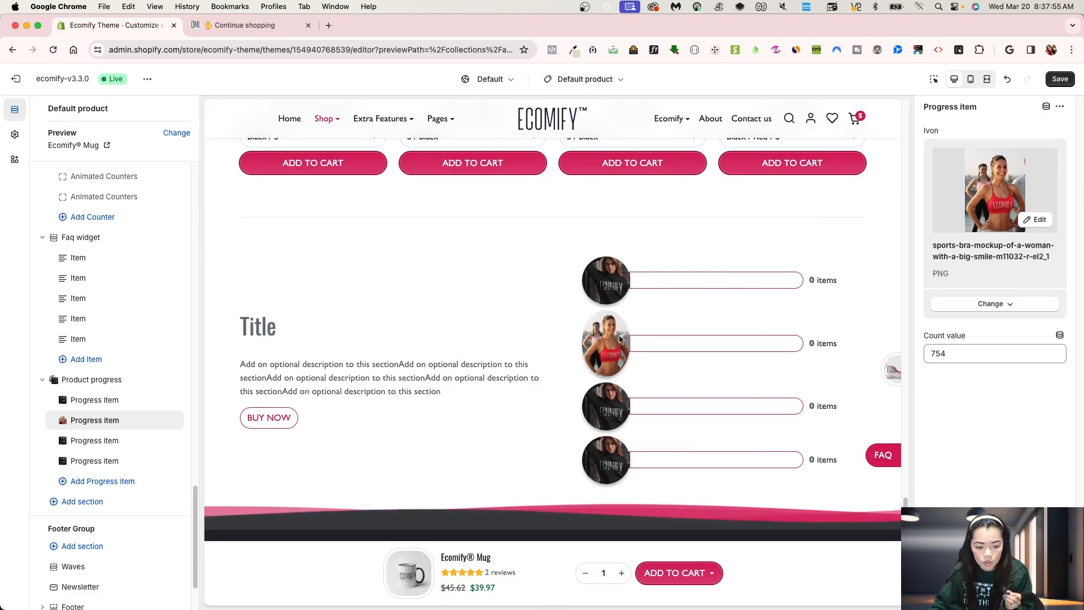
Step: Change the second progress item's image to the rg2 sneaker picture
{"action": "left_click", "coordinate": [977, 197]}
{"action": "scroll", "coordinate": [630, 427], "scroll_direction": "down", "scroll_amount": 2}
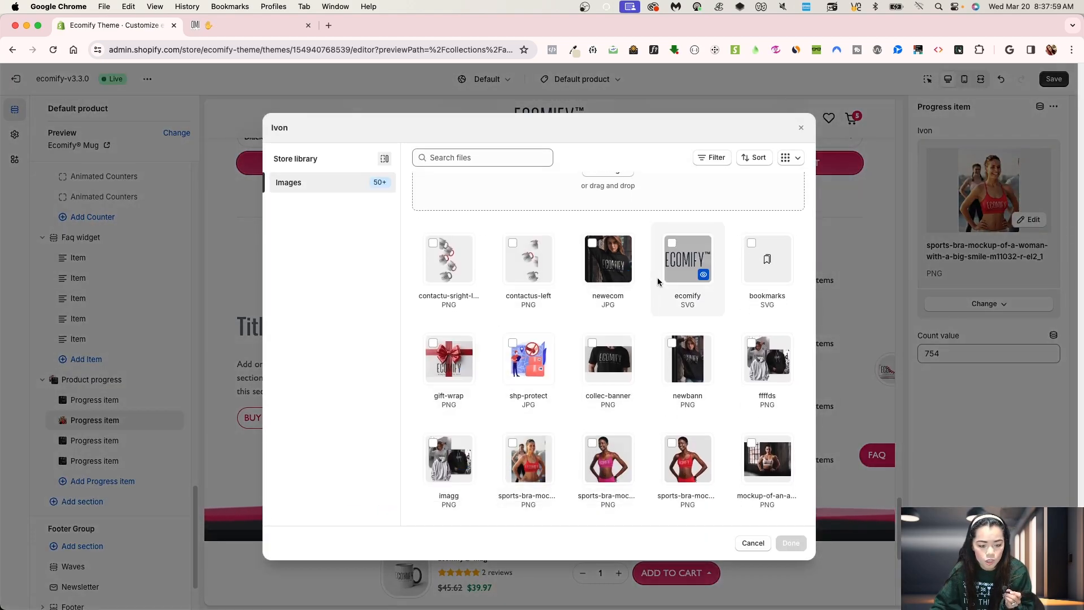
{"action": "scroll", "coordinate": [642, 436], "scroll_direction": "down", "scroll_amount": 5}
{"action": "left_click", "coordinate": [611, 393]}
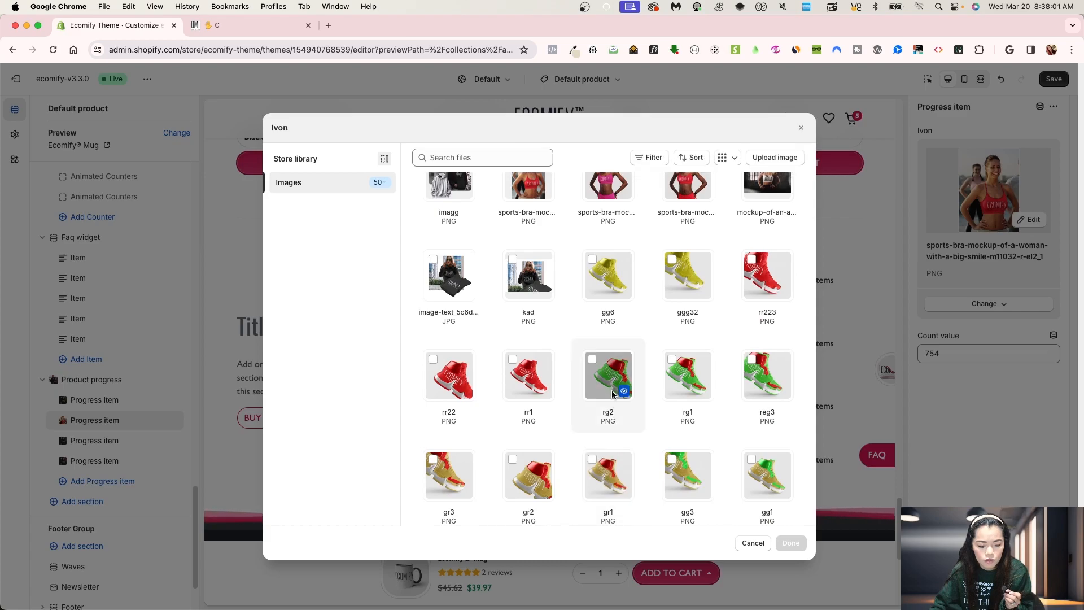
{"action": "left_click", "coordinate": [791, 542]}
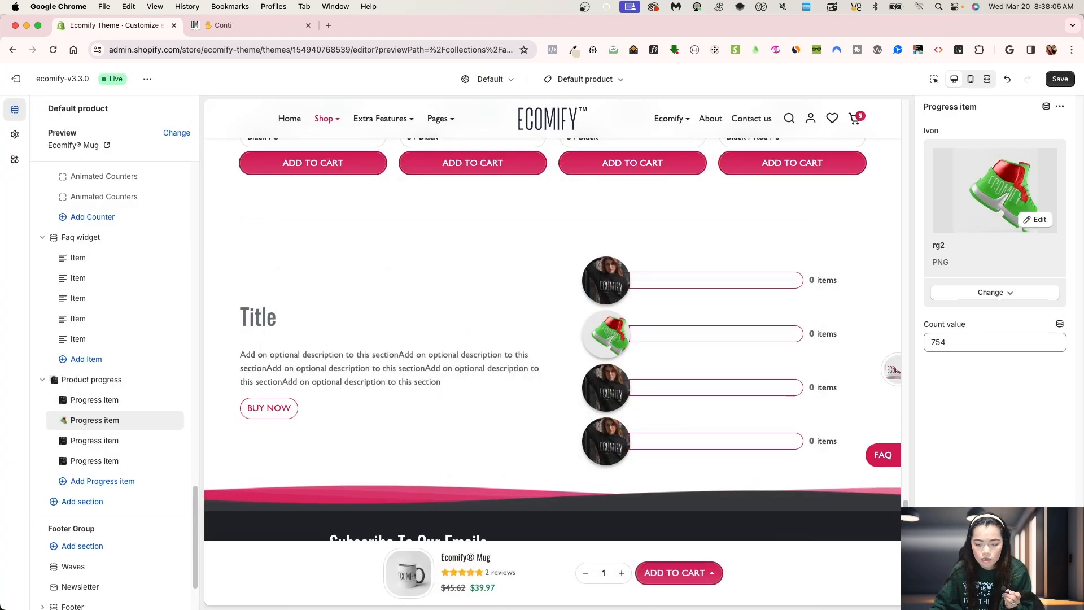
Step: Save the theme changes and reselect the Product progress section
{"action": "left_click", "coordinate": [1059, 79]}
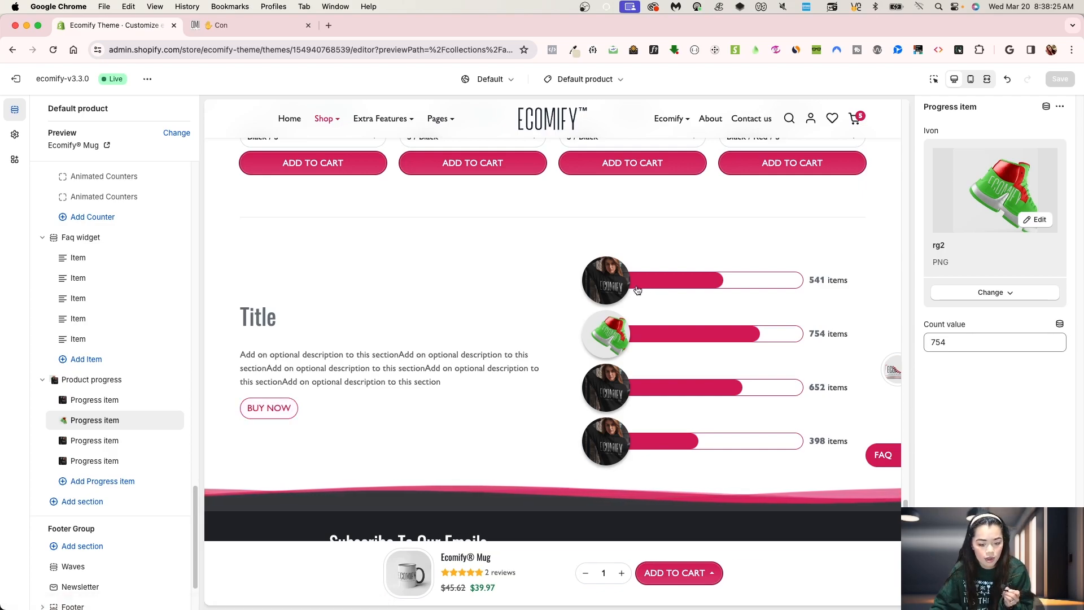
{"action": "left_click", "coordinate": [100, 380]}
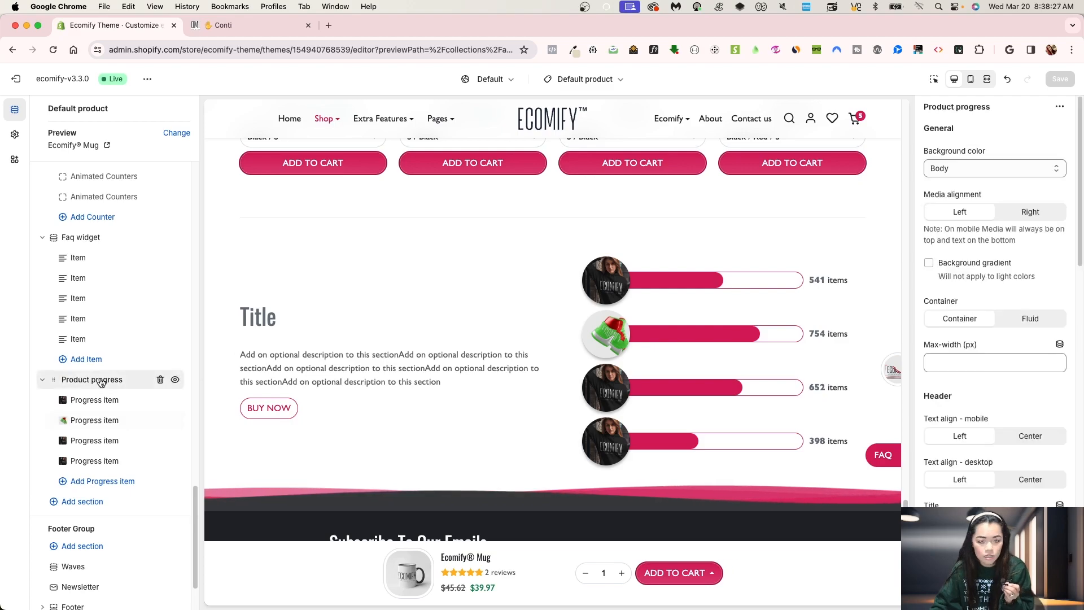